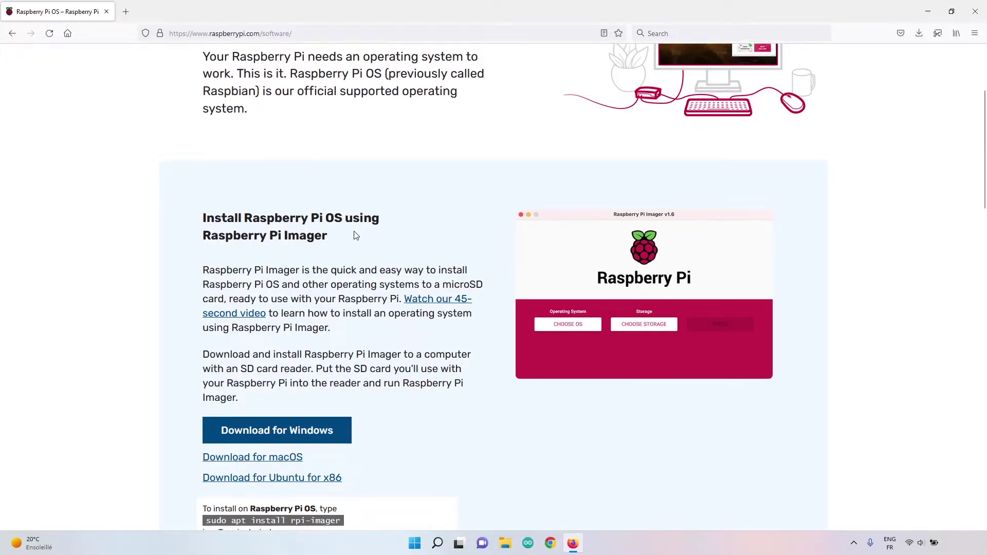
Download the Windows version of Raspberry Pi Imager from the Raspberry Pi software page.
scroll(247, 353, down, 1)
drag(204, 188, 329, 189)
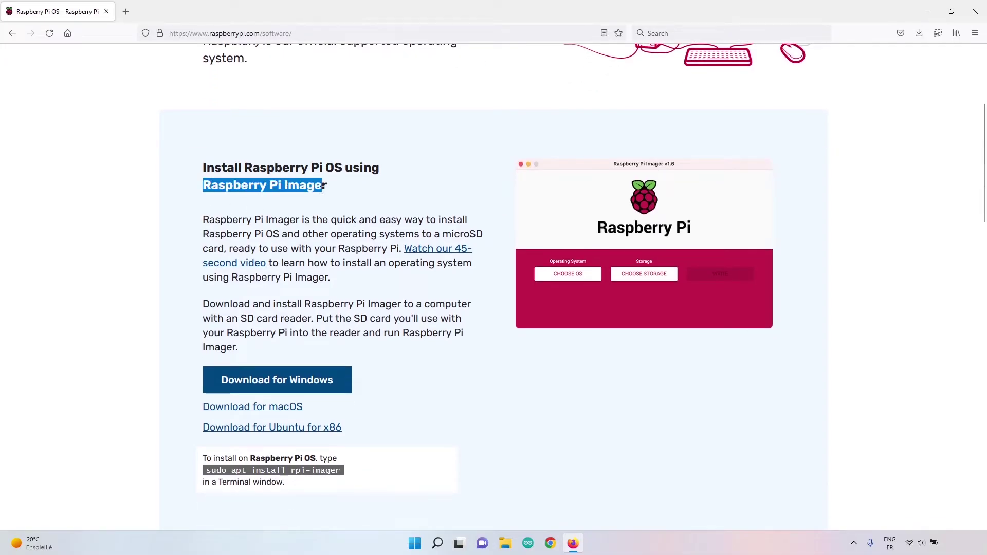
click(331, 193)
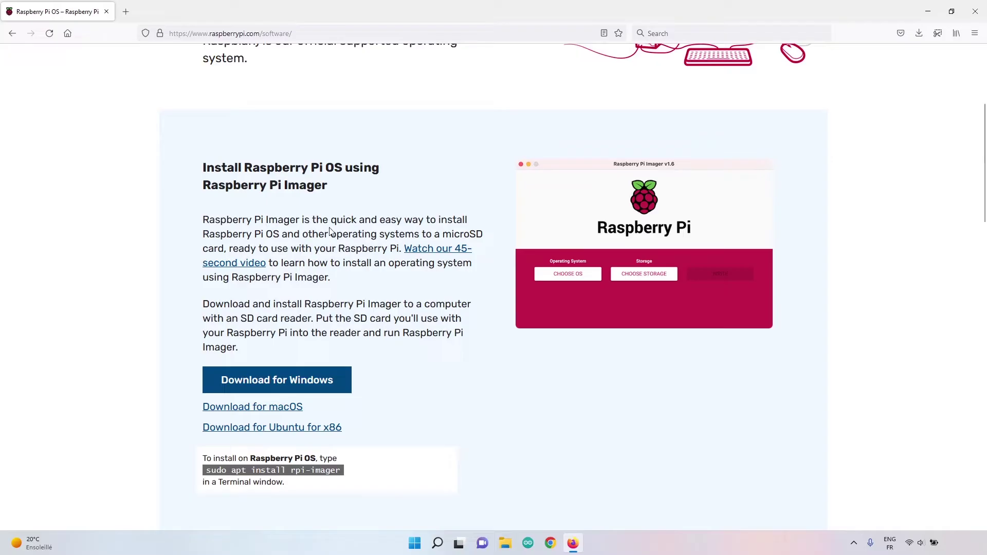
scroll(335, 230, down, 1)
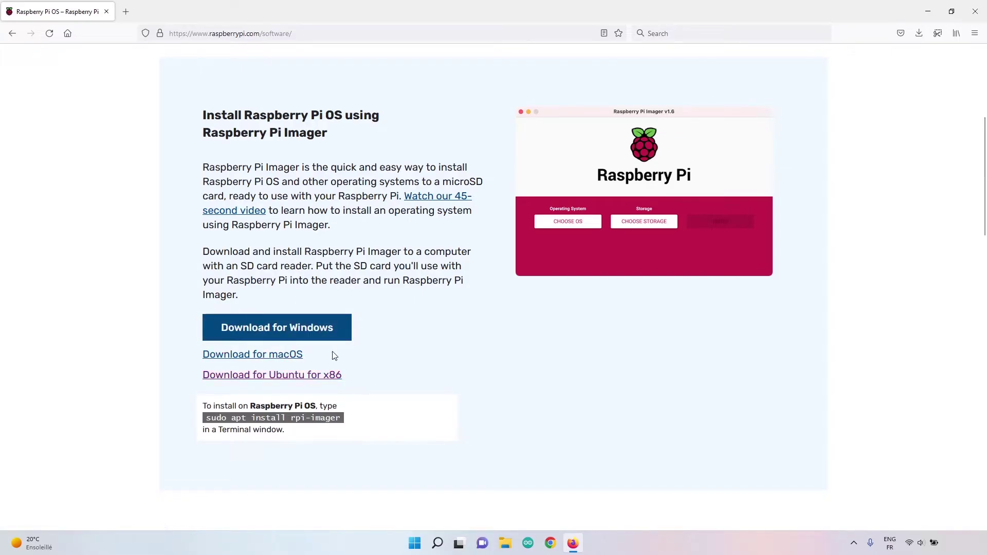
click(293, 332)
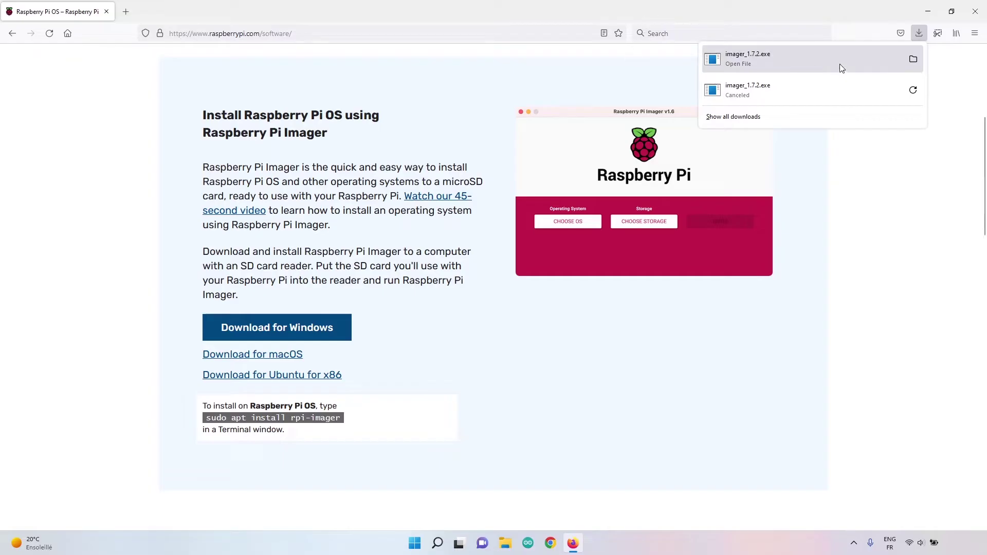
Run the downloaded imager_1.7.2.exe, install Raspberry Pi Imager and finish the setup with the option to run it turned off.
click(767, 60)
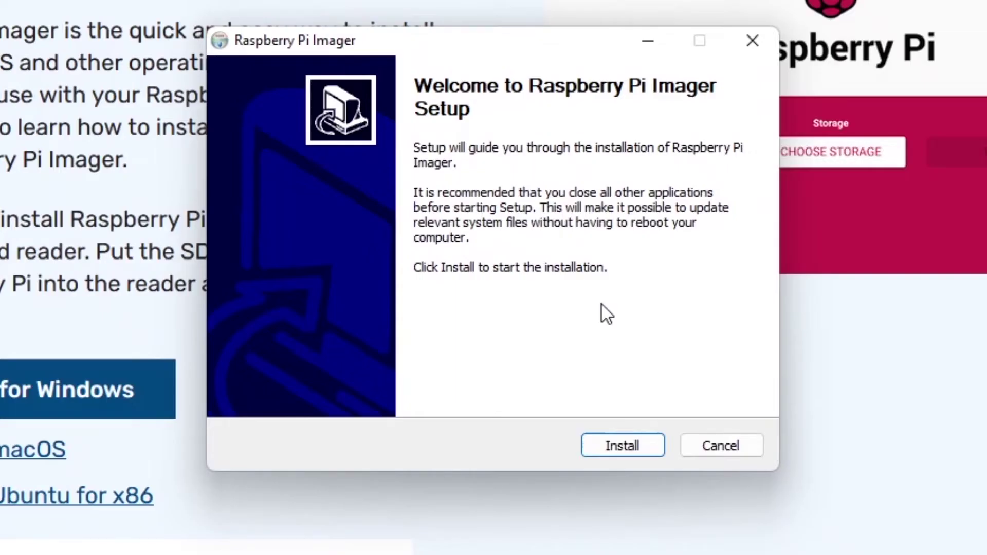
click(606, 450)
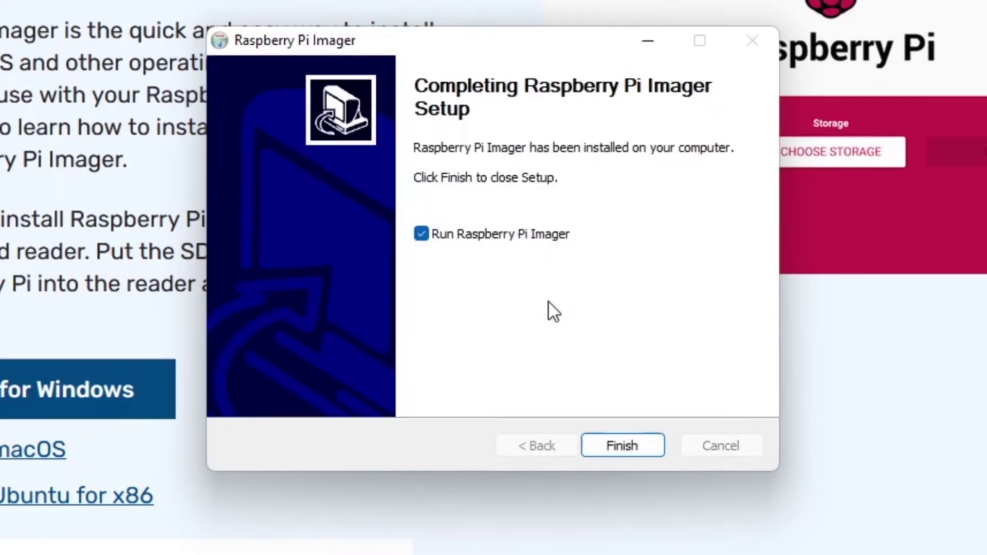
click(488, 236)
click(623, 445)
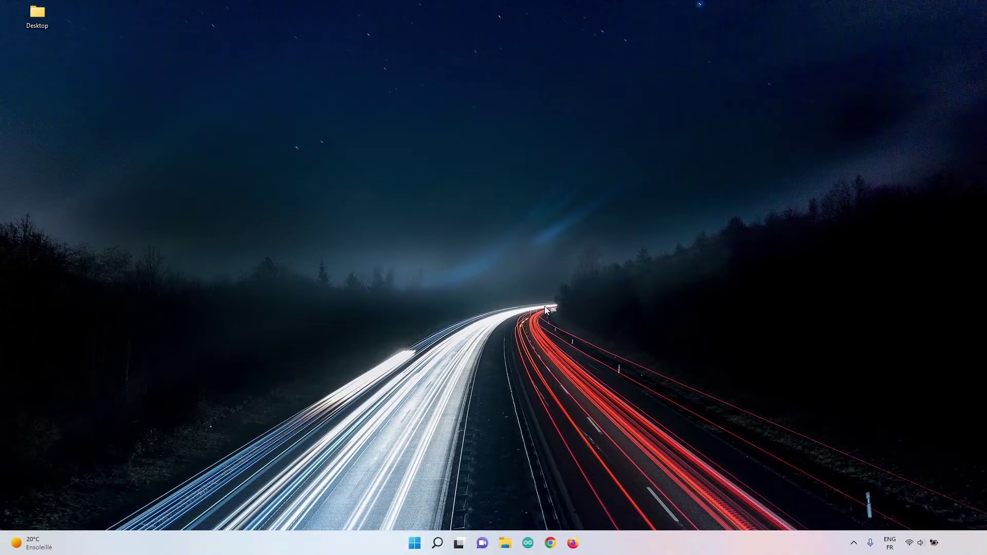
Search Windows for "ras" and launch Raspberry Pi Imager.
key(super)
text(ras)
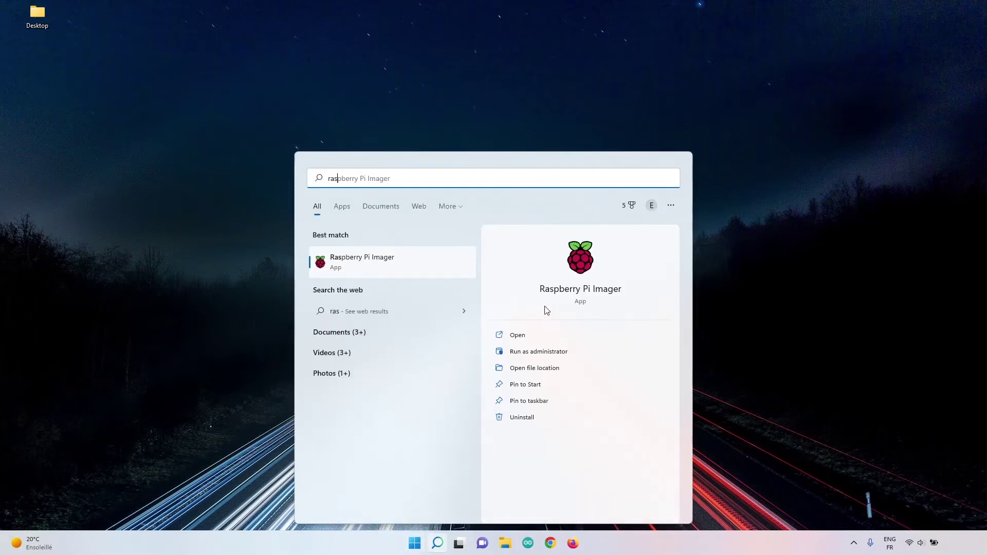
click(370, 264)
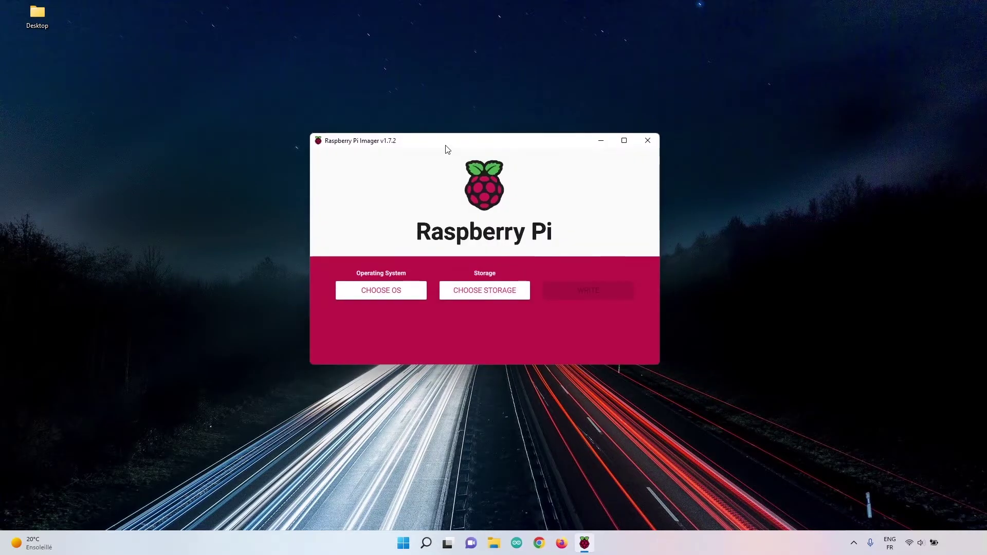
drag(445, 149, 443, 143)
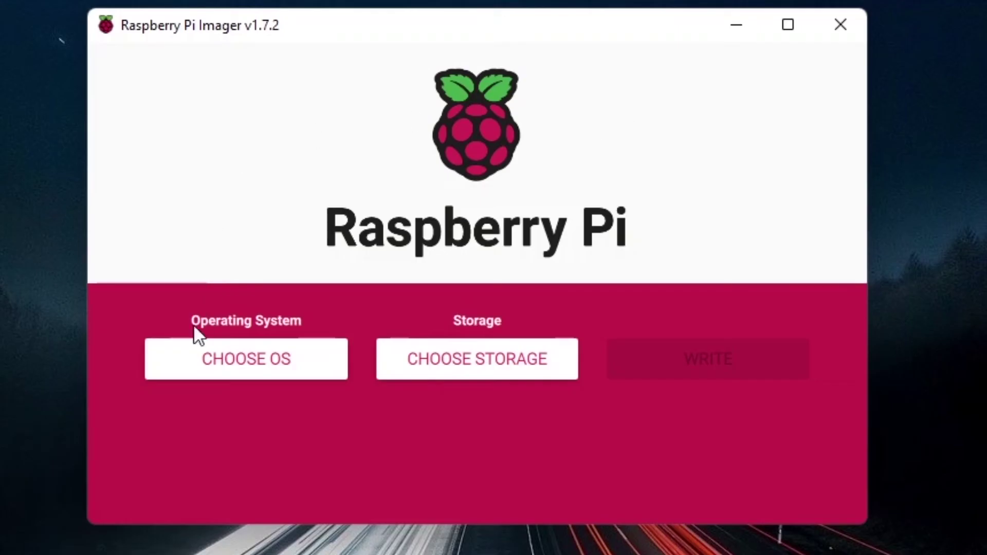
Choose the 64-bit Ubuntu Server 22.04 LTS (RPi Zero 2/3/4/400) as operating system and the 31.9 GB SDHC card as storage.
click(242, 361)
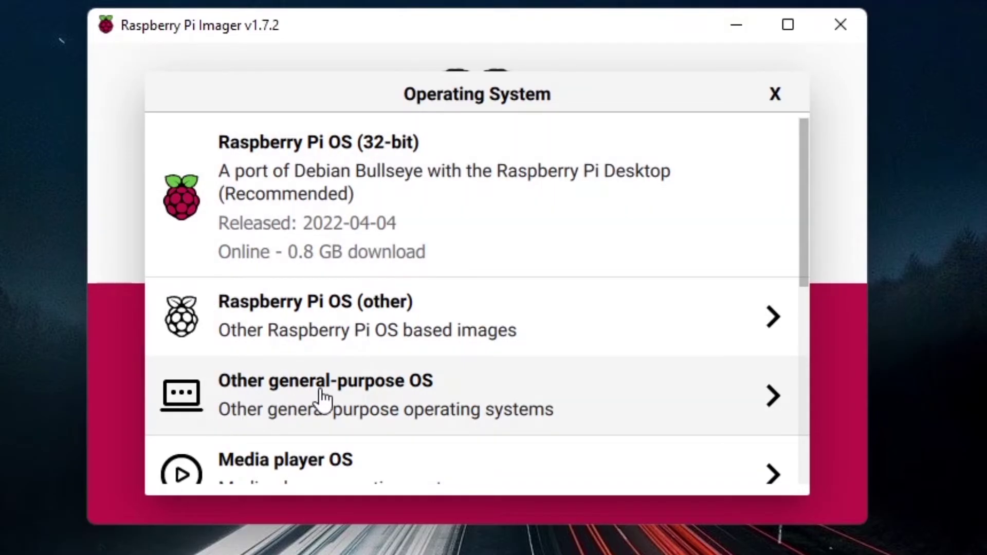
click(451, 396)
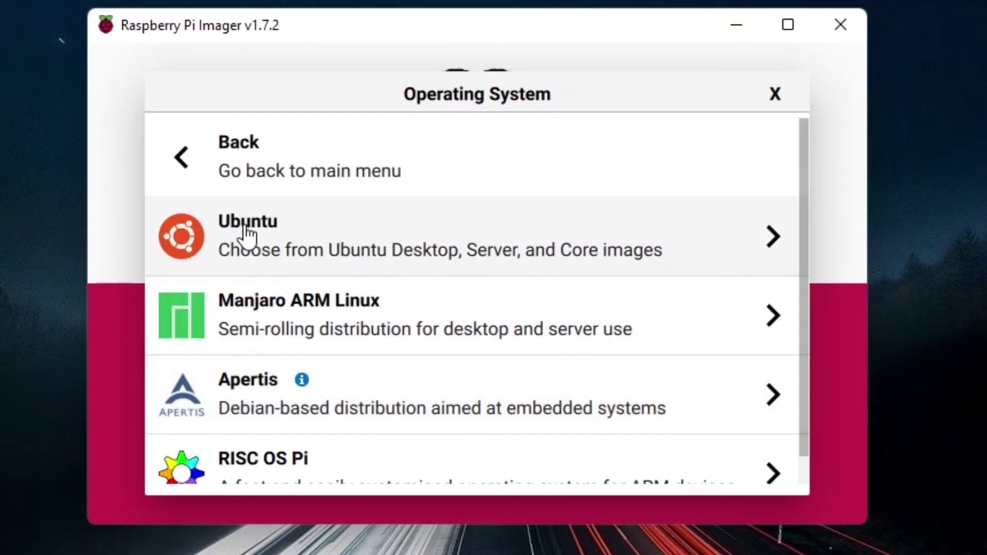
click(247, 234)
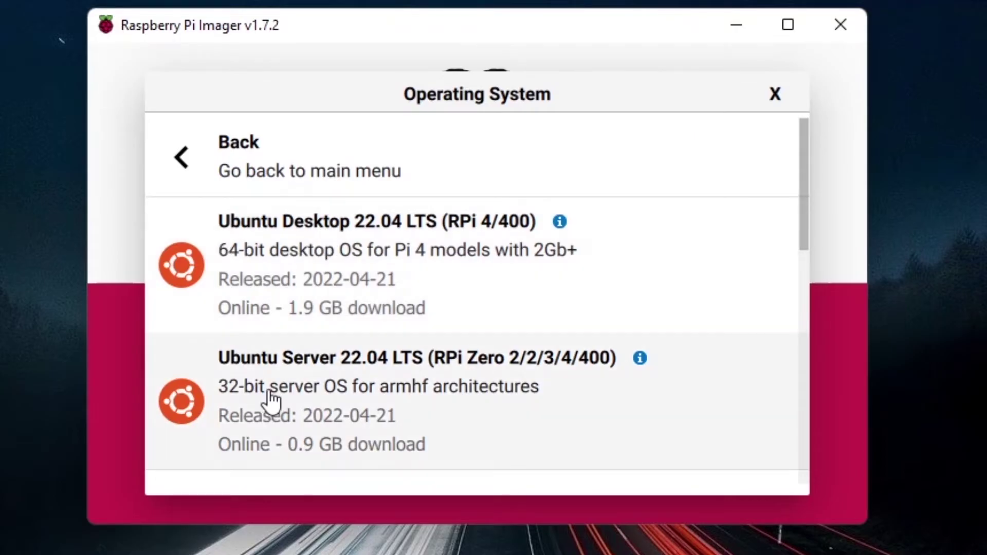
scroll(441, 406, down, 3)
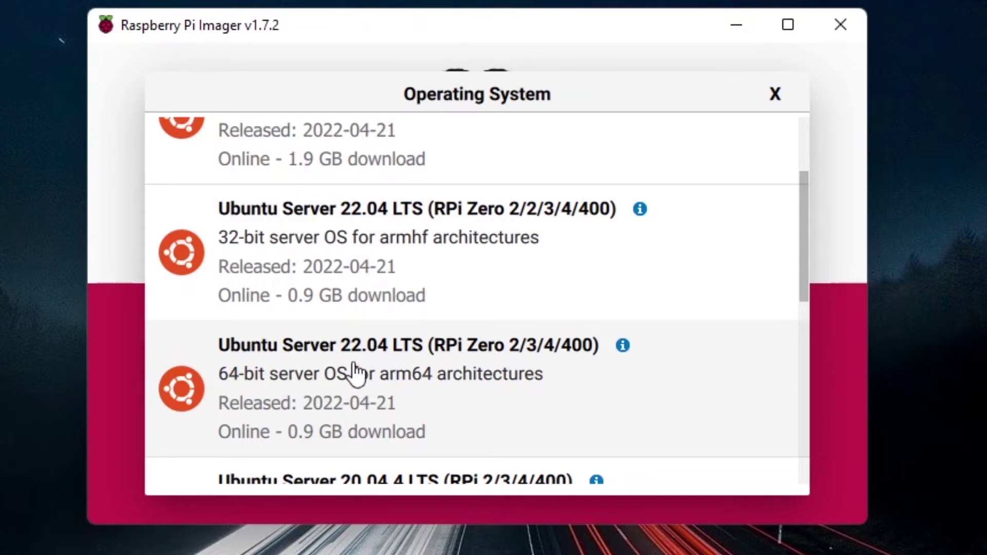
click(319, 401)
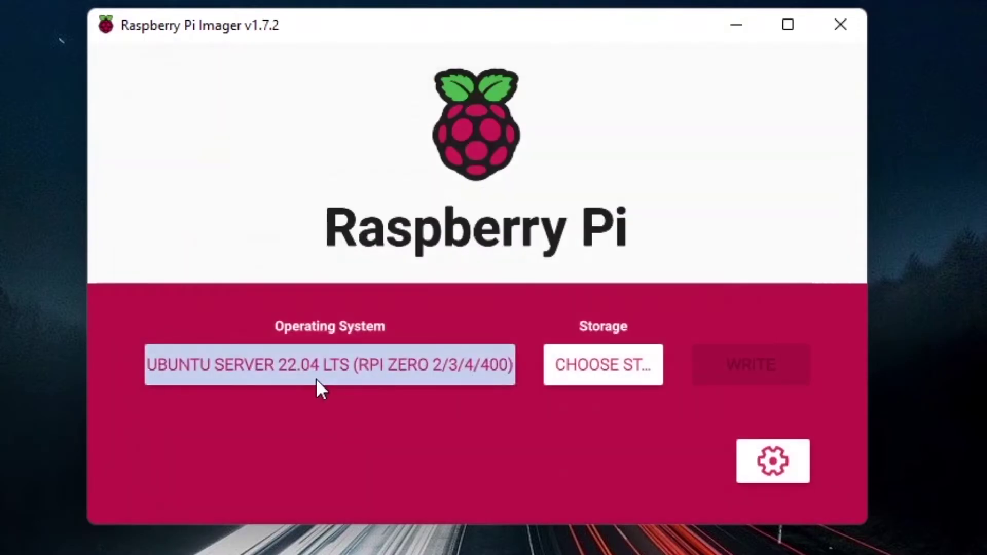
click(599, 366)
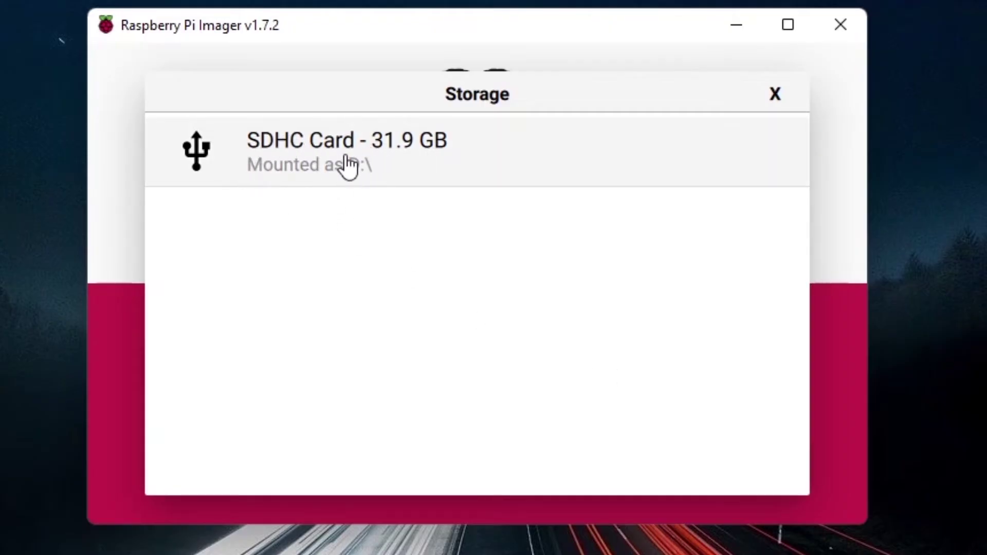
click(314, 161)
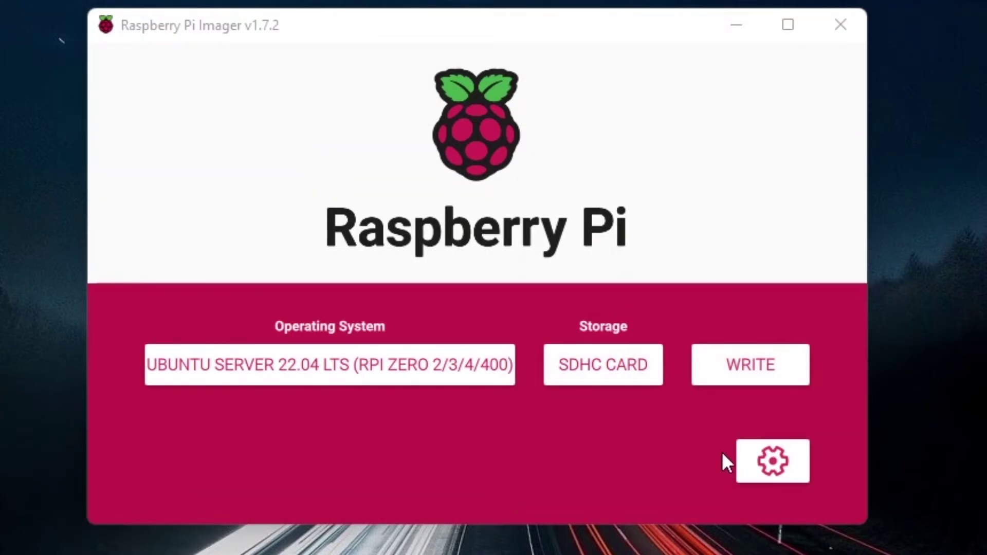
Enable SSH with password authentication in the image's advanced options.
click(772, 463)
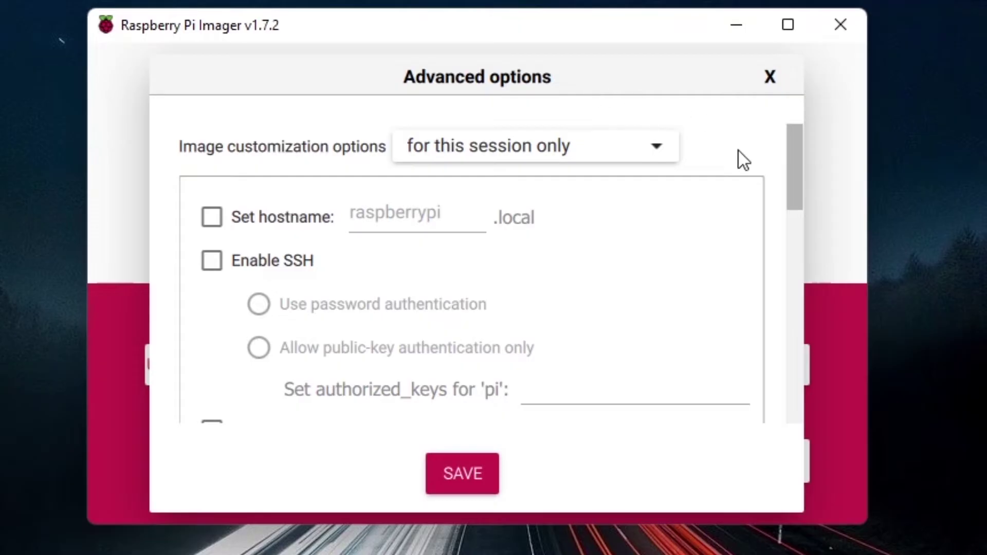
scroll(721, 195, up, 1)
click(208, 262)
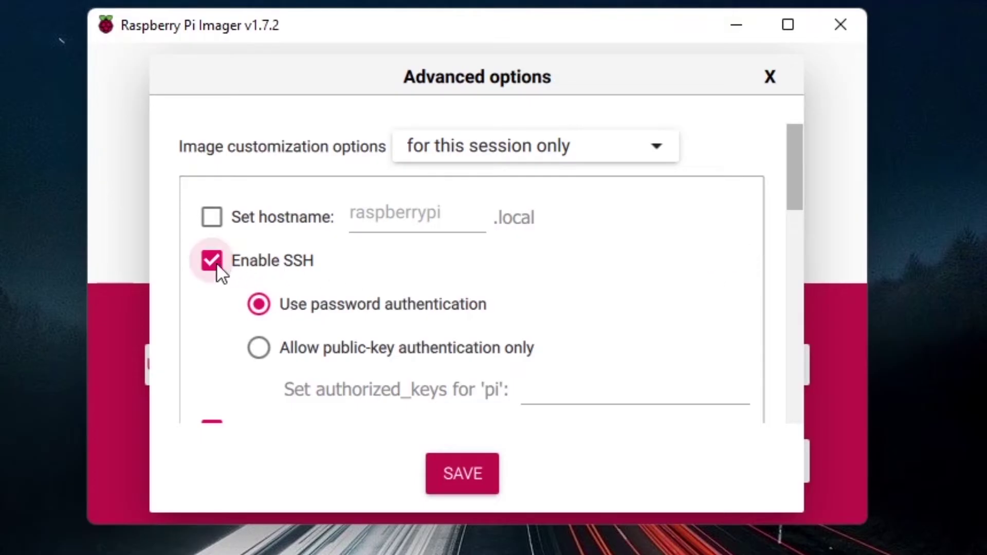
Keep the username pi and enter the account password for the image.
scroll(726, 257, down, 3)
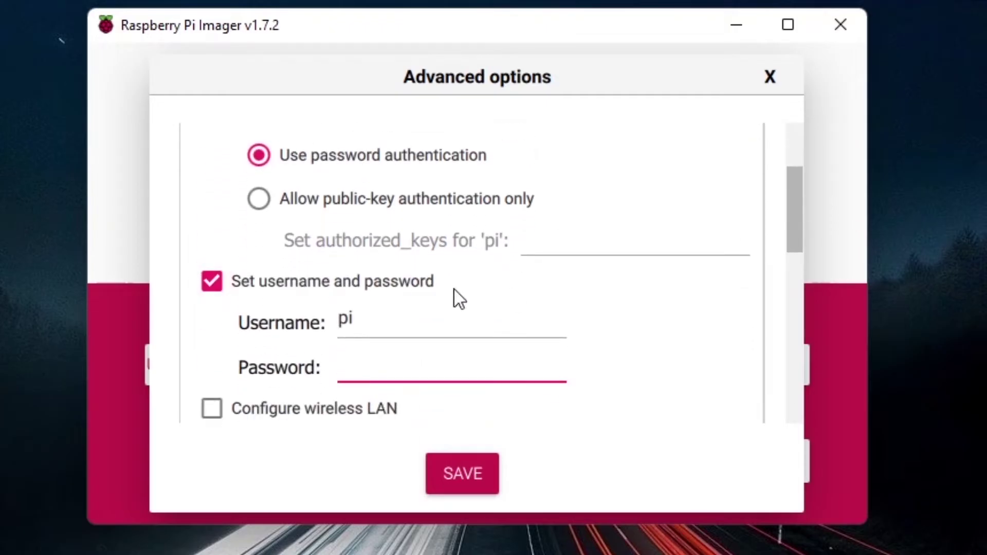
scroll(454, 290, down, 3)
click(368, 171)
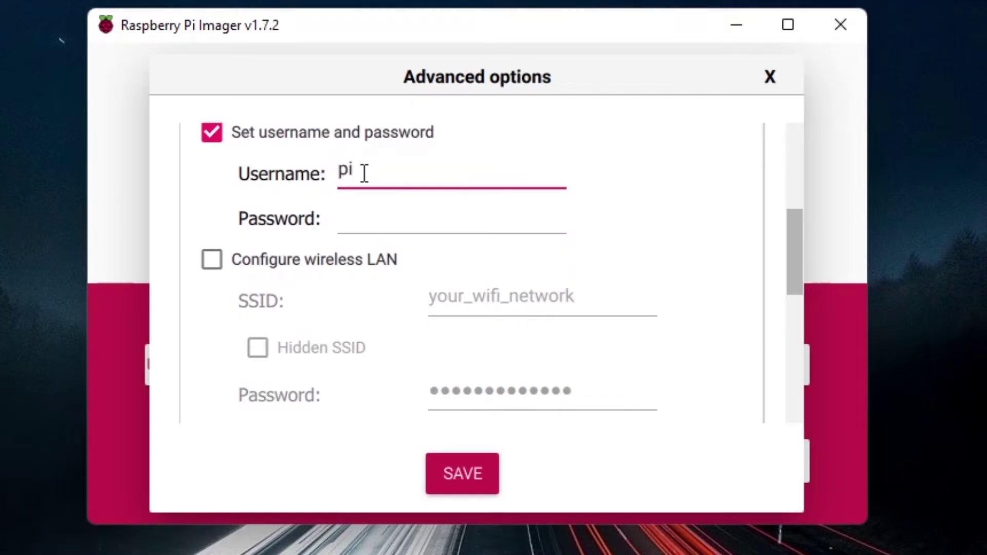
click(375, 220)
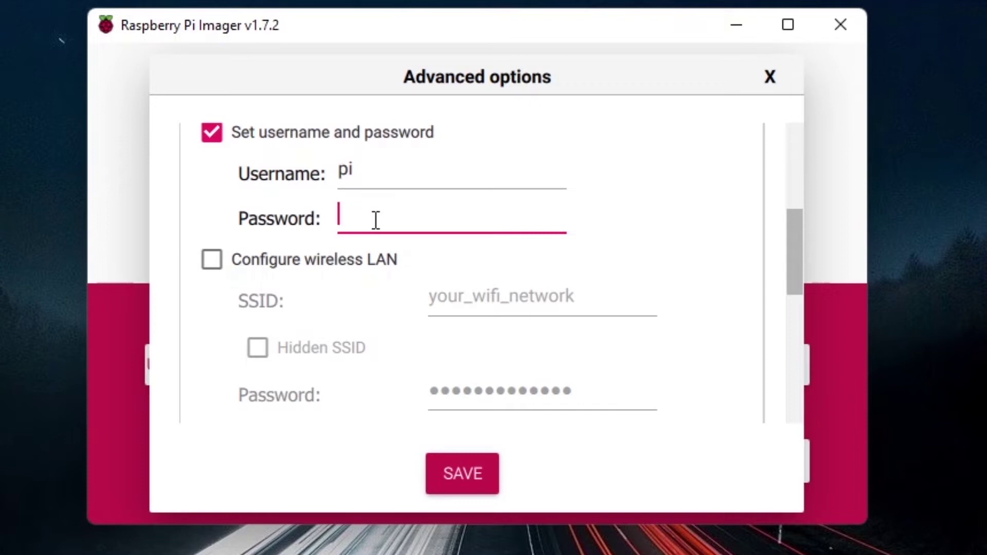
text(••••••••)
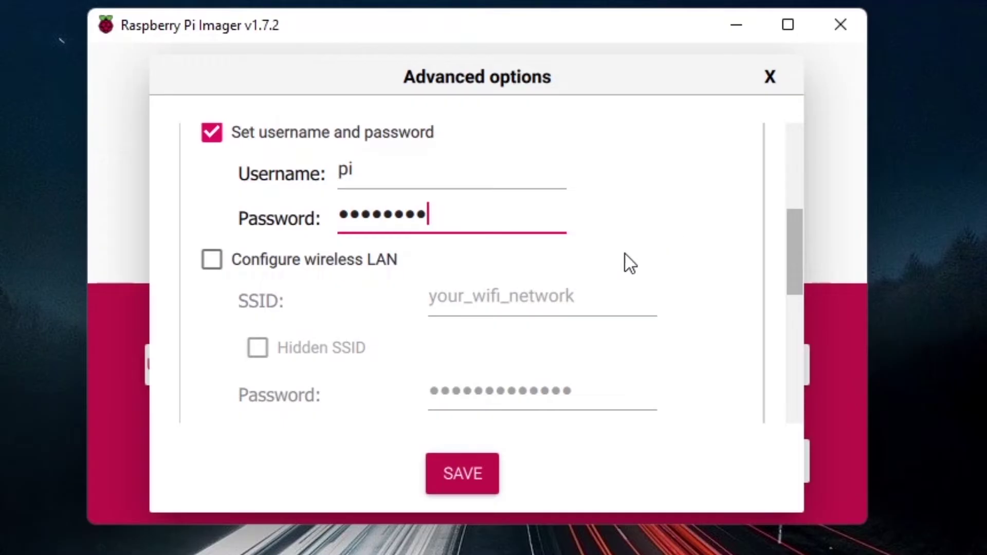
Enable wireless LAN configuration and compare its SSID with the Wi-Fi network the computer is connected to.
click(215, 260)
click(215, 260)
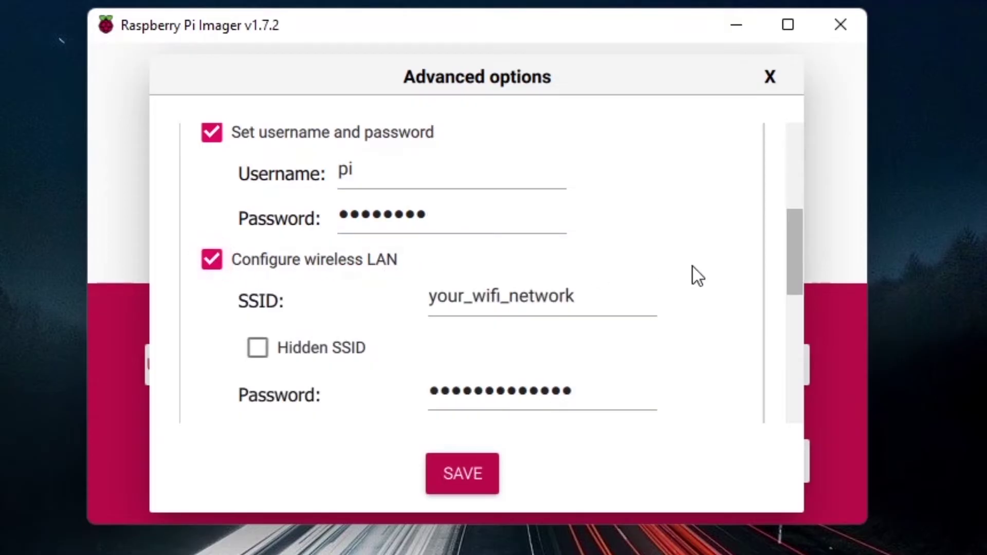
scroll(694, 266, down, 3)
scroll(694, 267, down, 2)
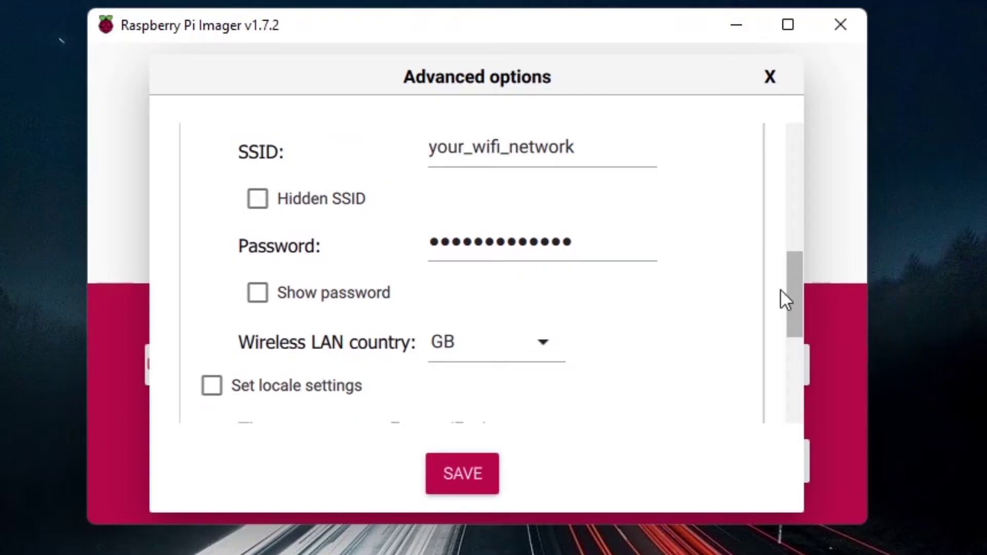
drag(790, 286, 789, 270)
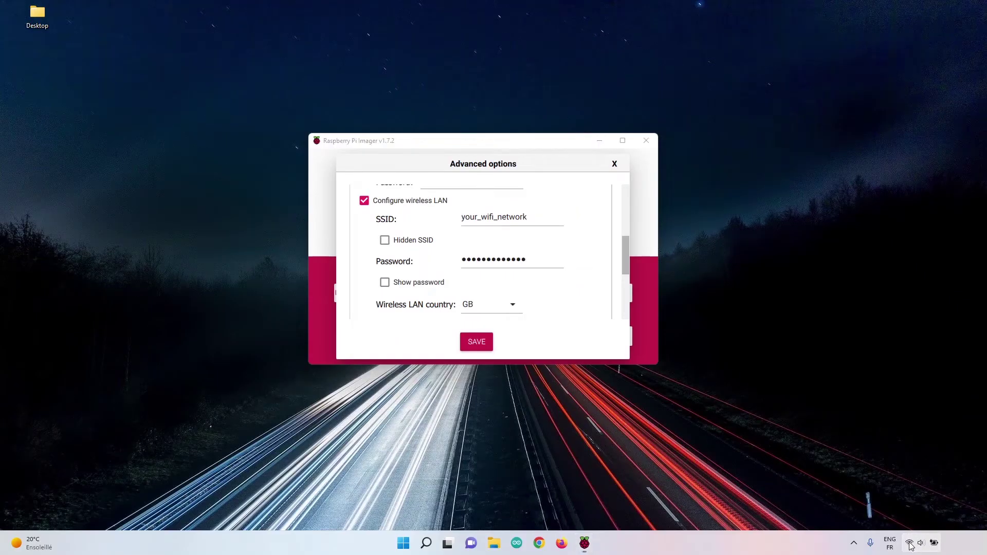
click(910, 543)
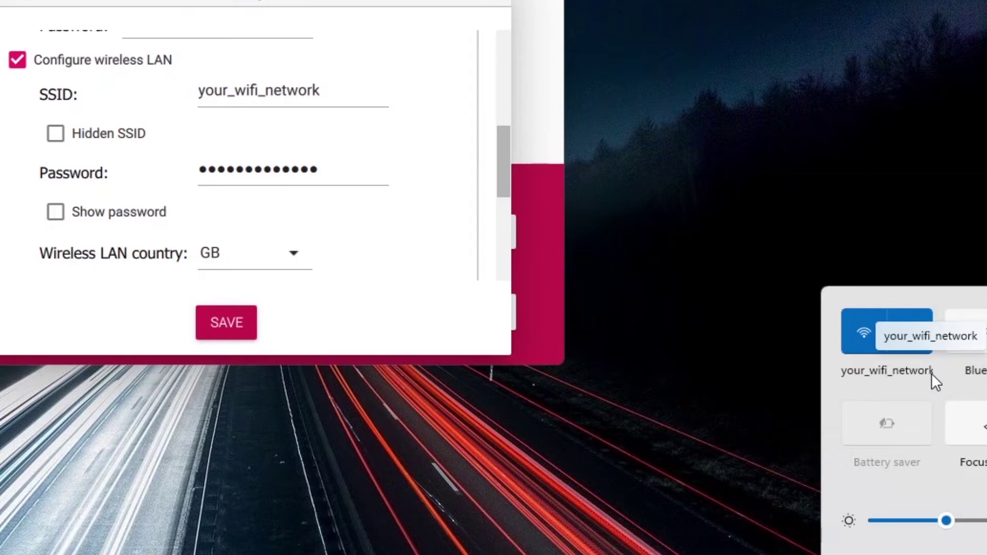
click(230, 85)
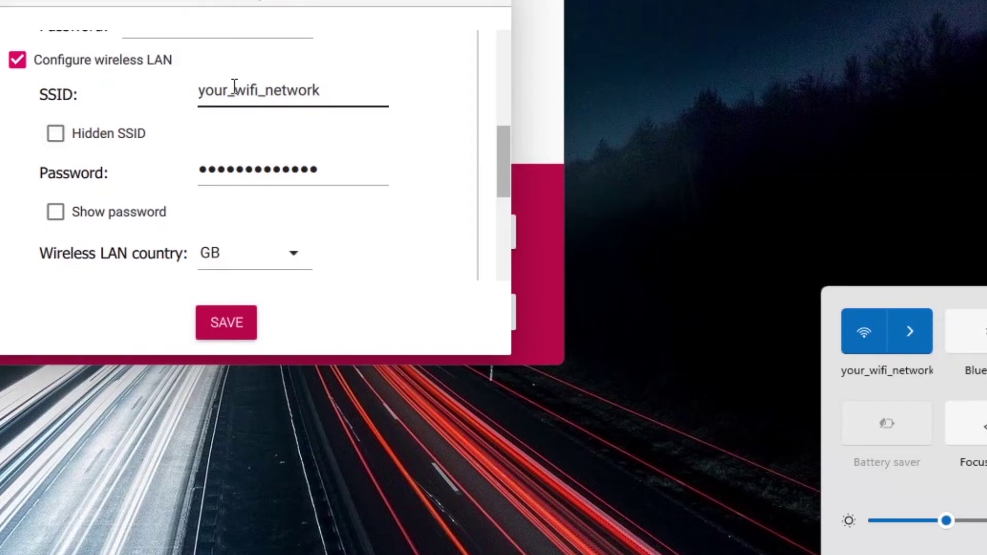
click(881, 399)
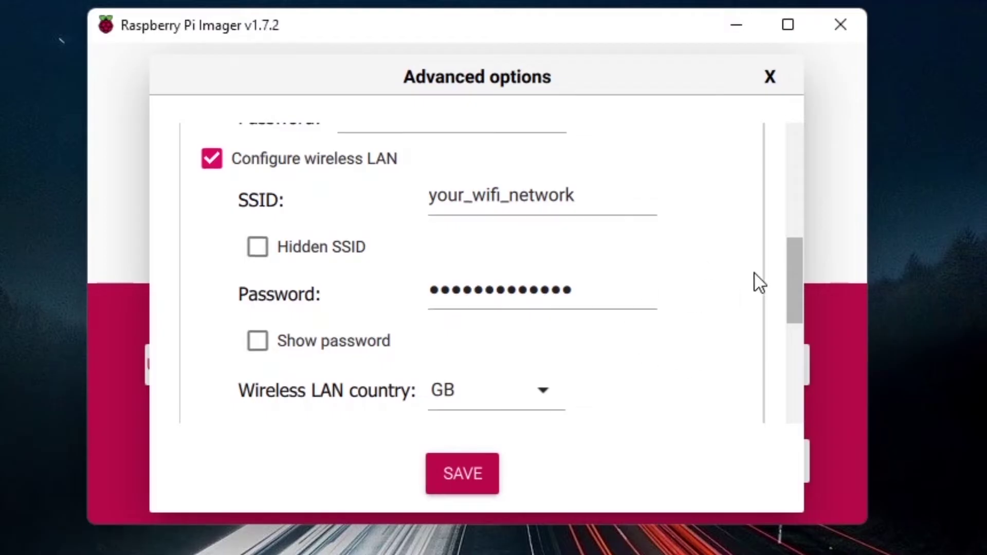
Enable the locale settings and set the keyboard layout to fr.
scroll(755, 273, down, 5)
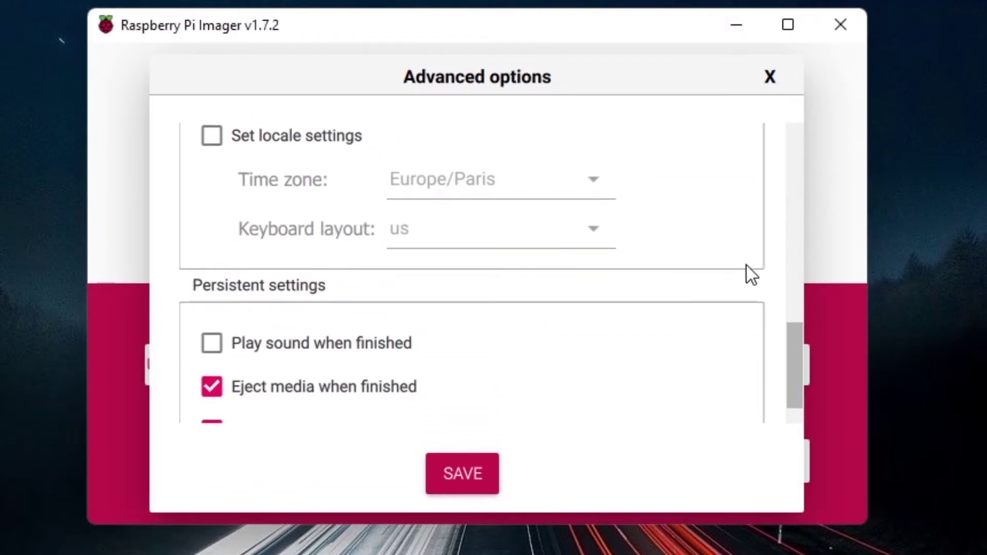
click(211, 133)
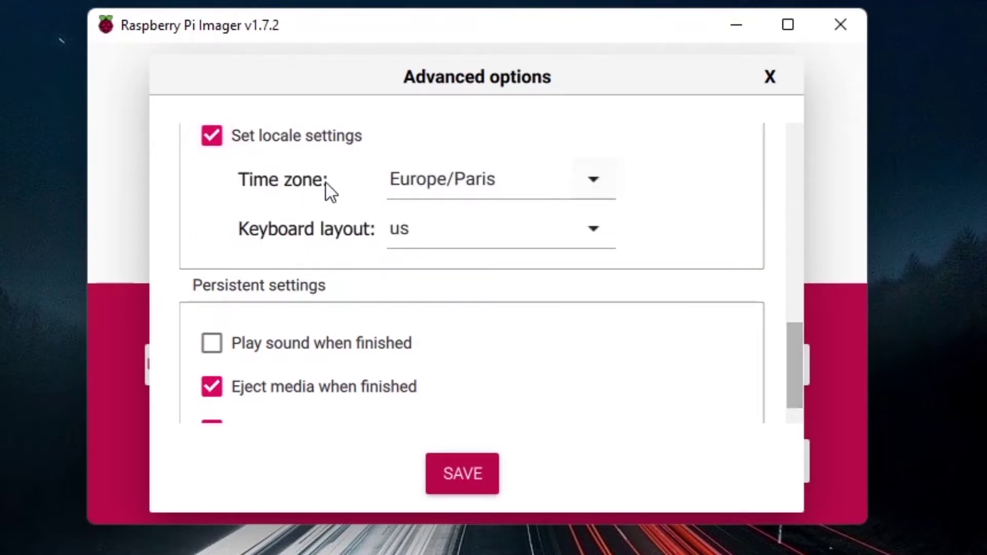
scroll(666, 408, up, 3)
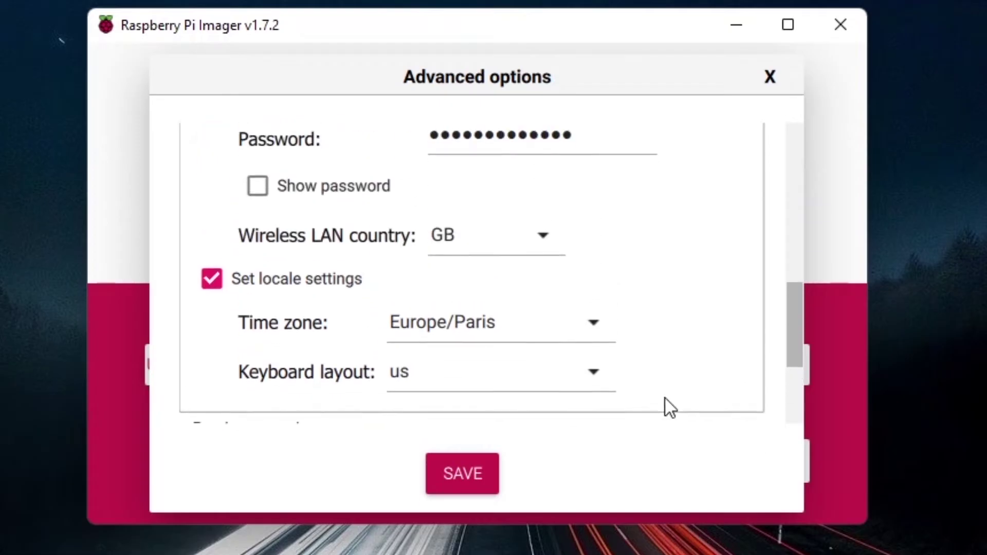
click(594, 391)
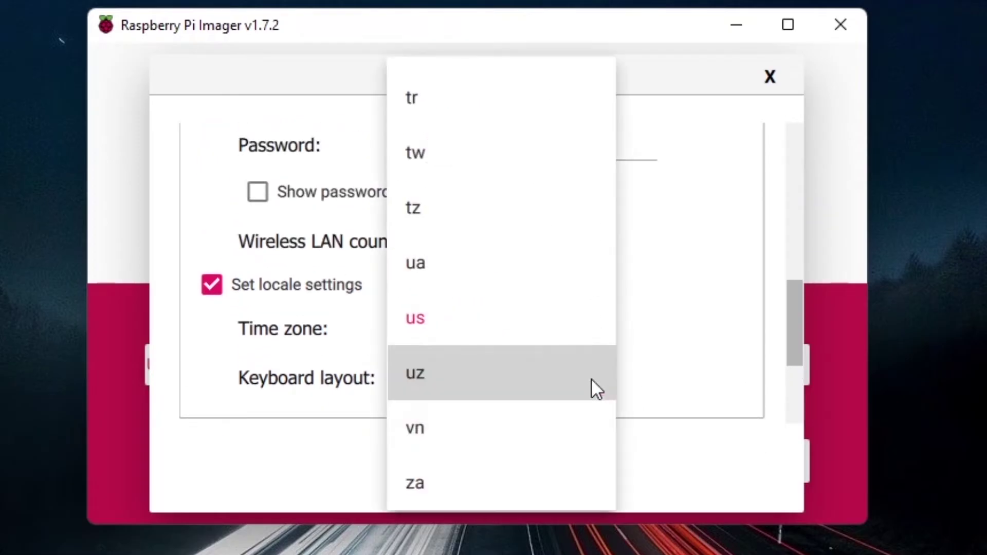
scroll(529, 334, up, 10)
scroll(499, 247, up, 5)
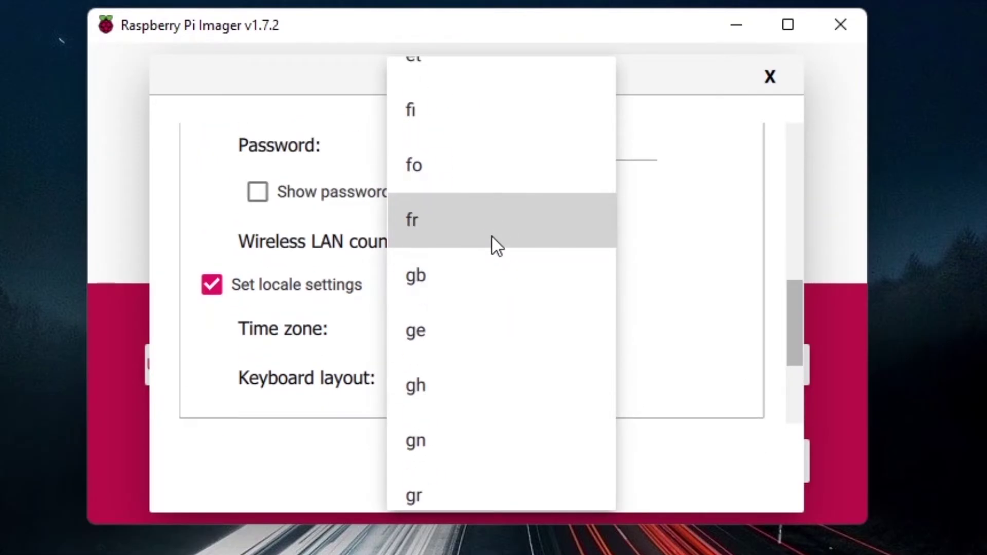
click(492, 241)
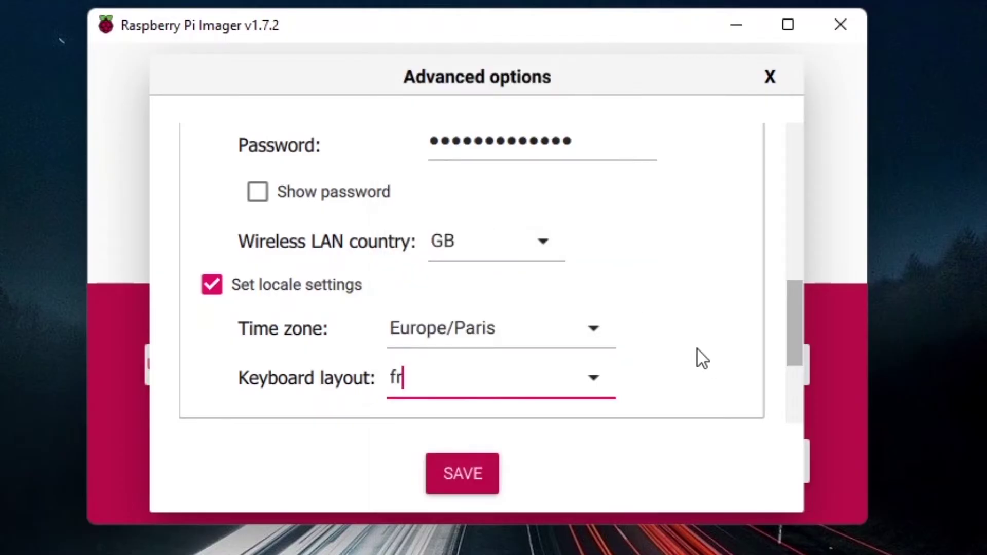
Review the image's customization options from hostname to persistent settings and save them.
scroll(698, 349, down, 3)
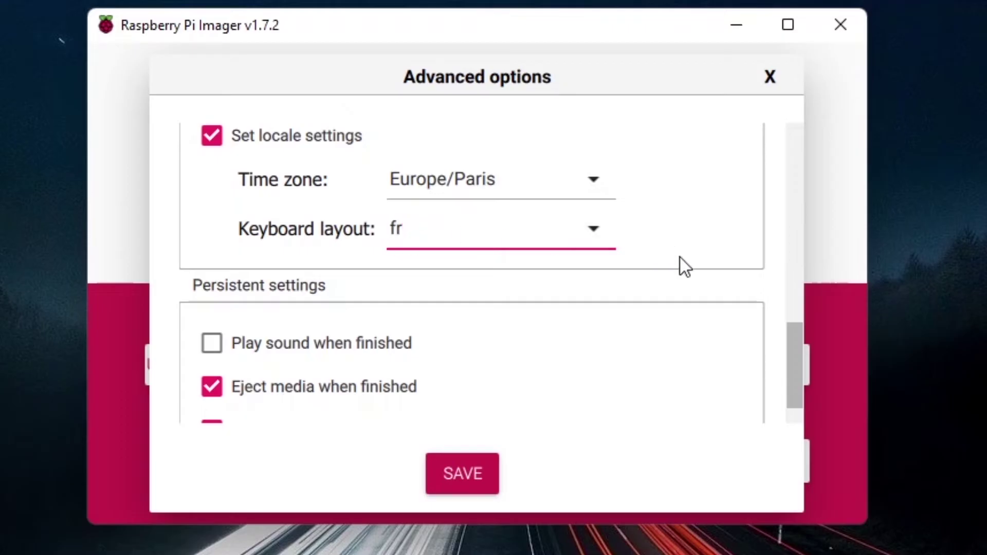
scroll(681, 257, down, 1)
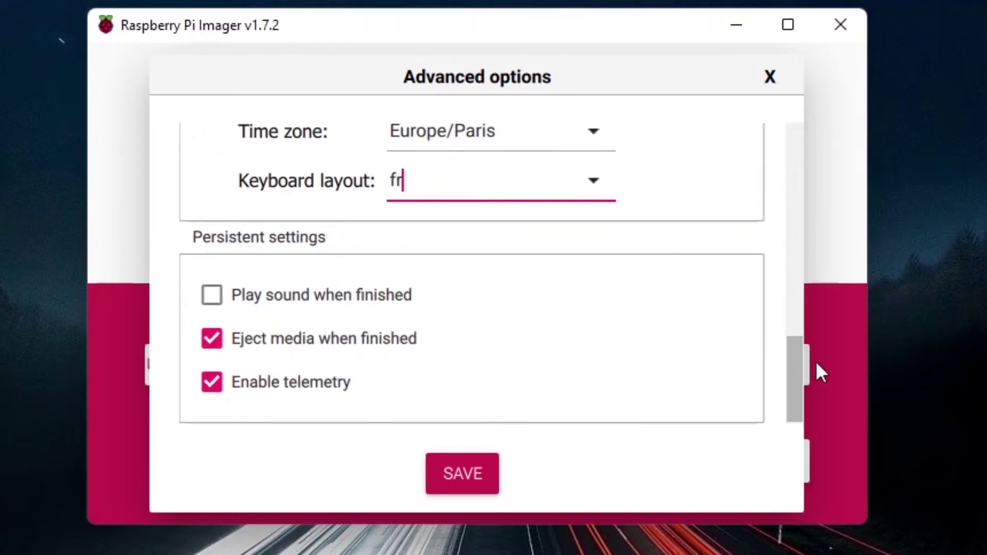
drag(797, 377, 775, 132)
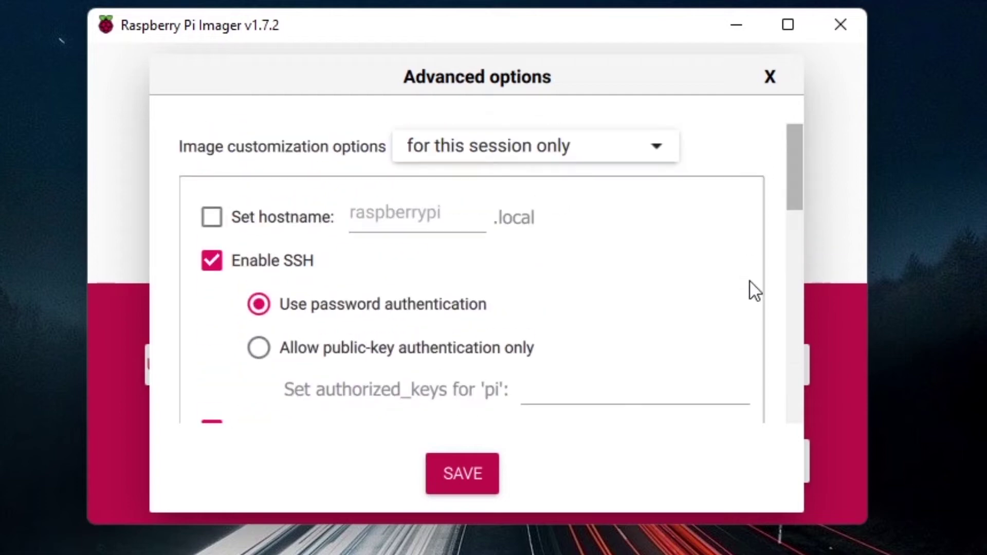
scroll(750, 281, down, 3)
drag(800, 201, 783, 361)
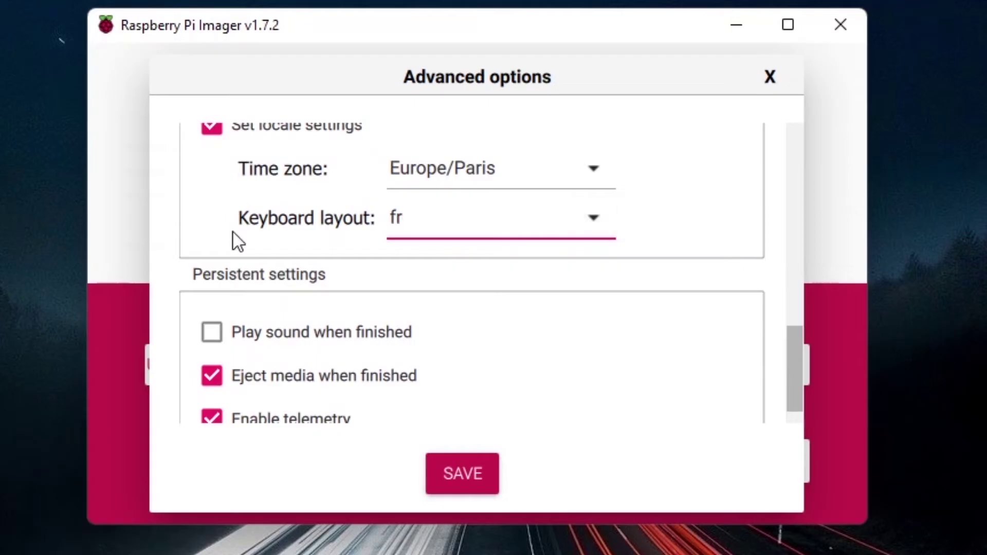
drag(793, 344, 797, 370)
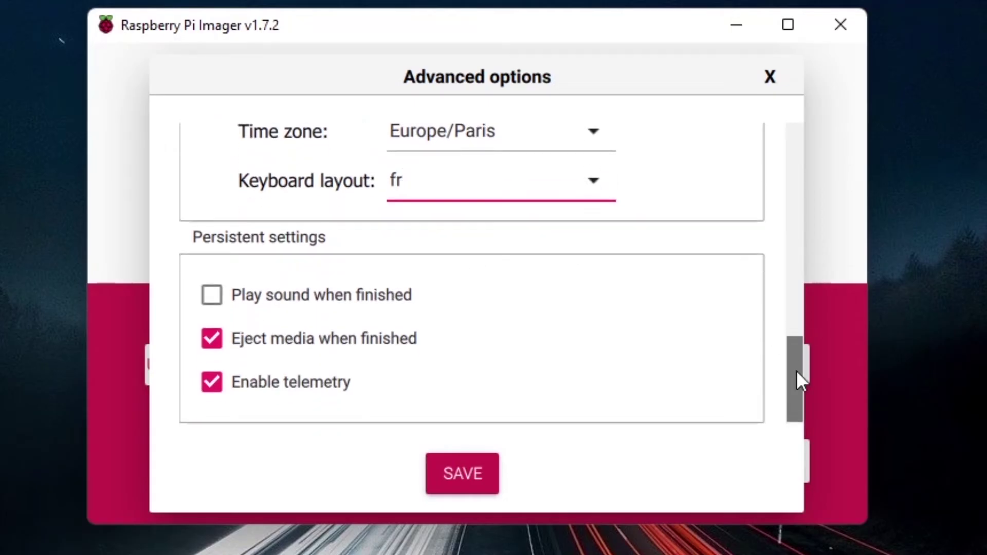
click(464, 476)
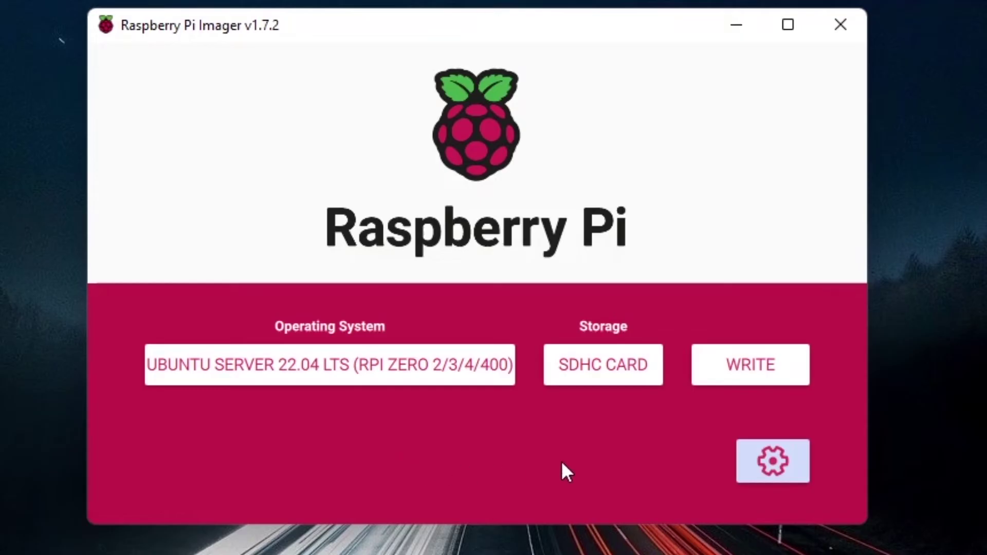
Write Ubuntu Server 22.04 LTS to the SDHC card, accepting the erasure of its data, and close the imager when writing is done.
click(748, 361)
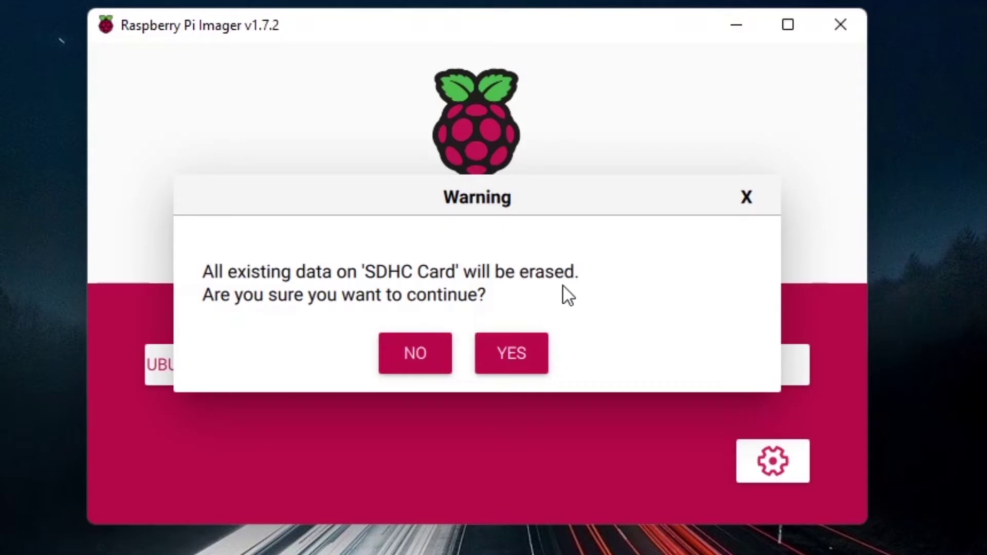
click(511, 355)
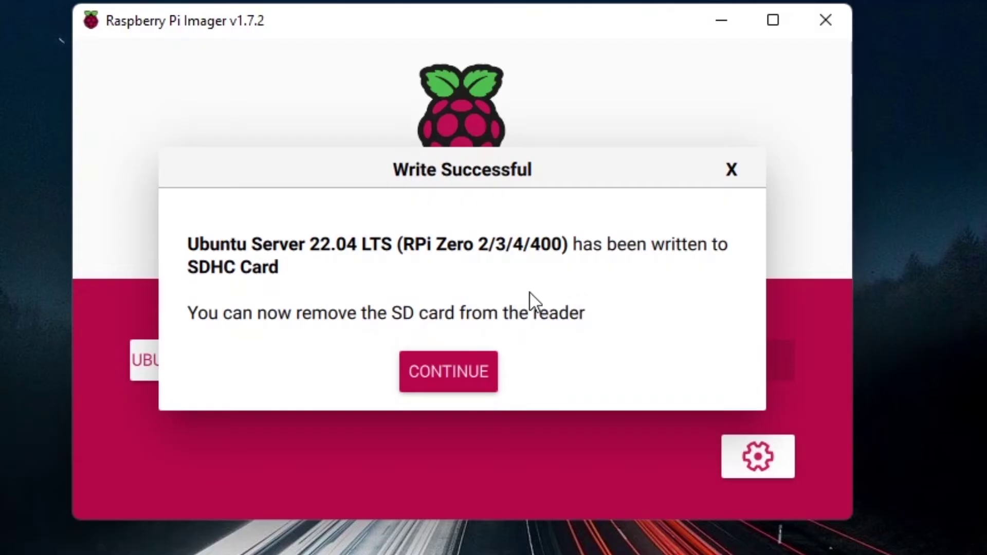
click(450, 371)
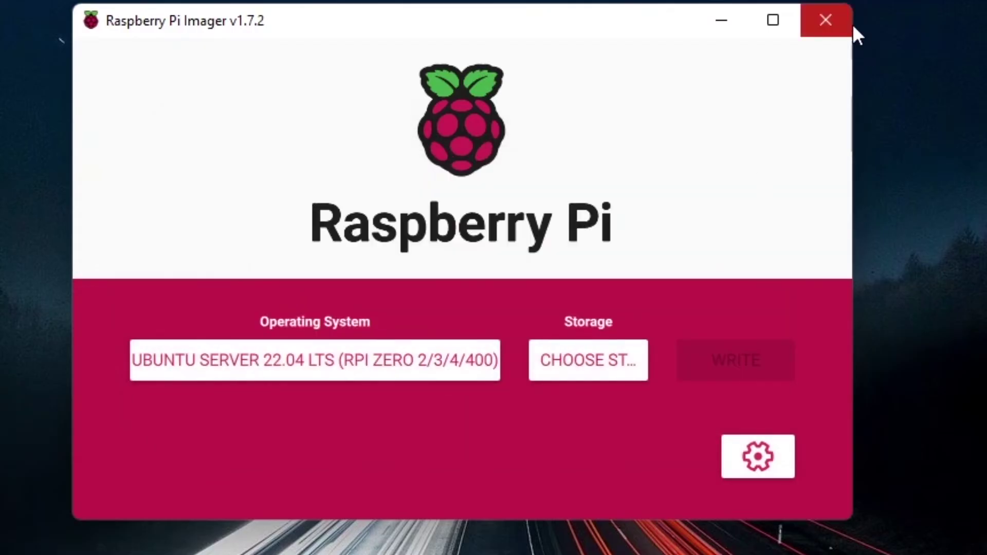
click(839, 19)
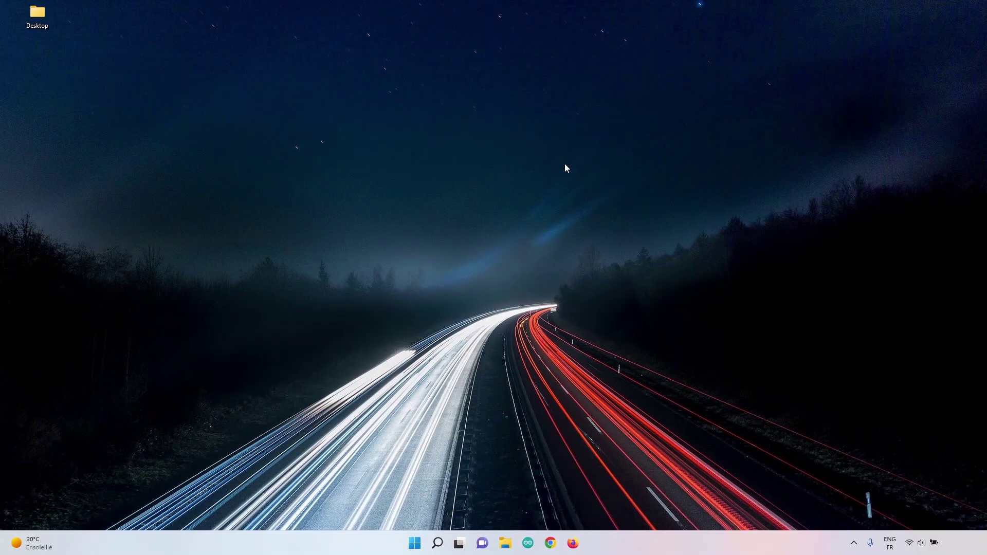
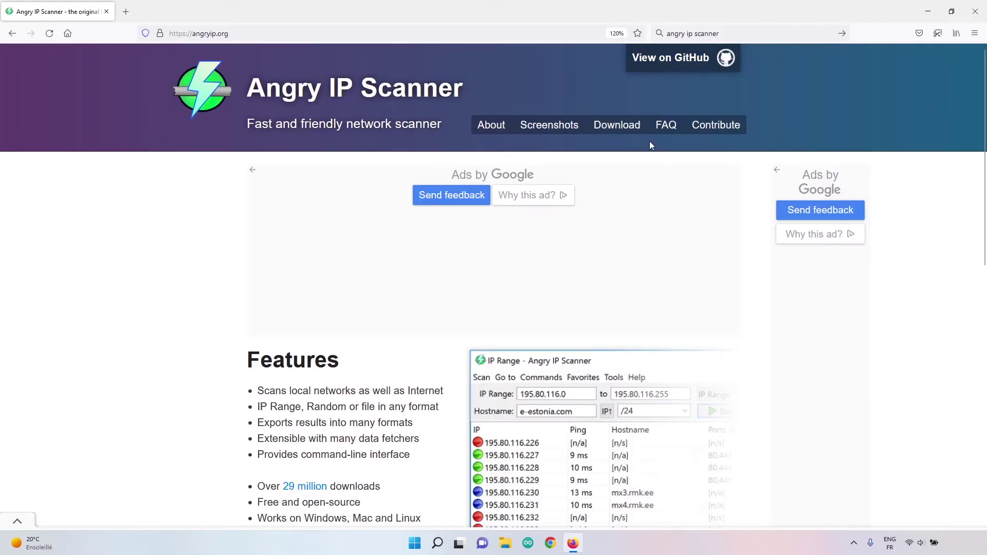
Open the Angry IP Scanner website's download page, dismissing the ads, and review the Windows installer options.
click(617, 134)
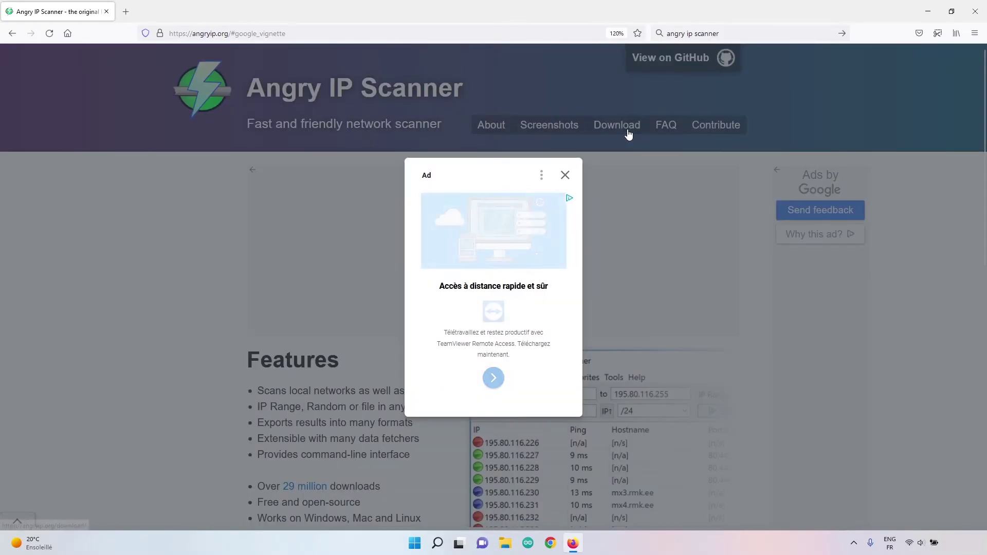
click(565, 175)
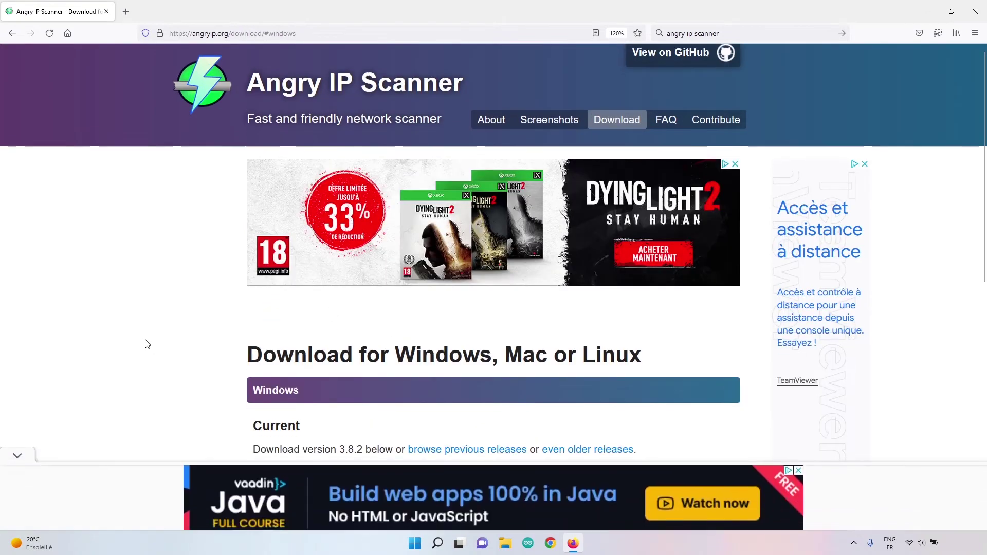
scroll(146, 342, down, 5)
click(6, 446)
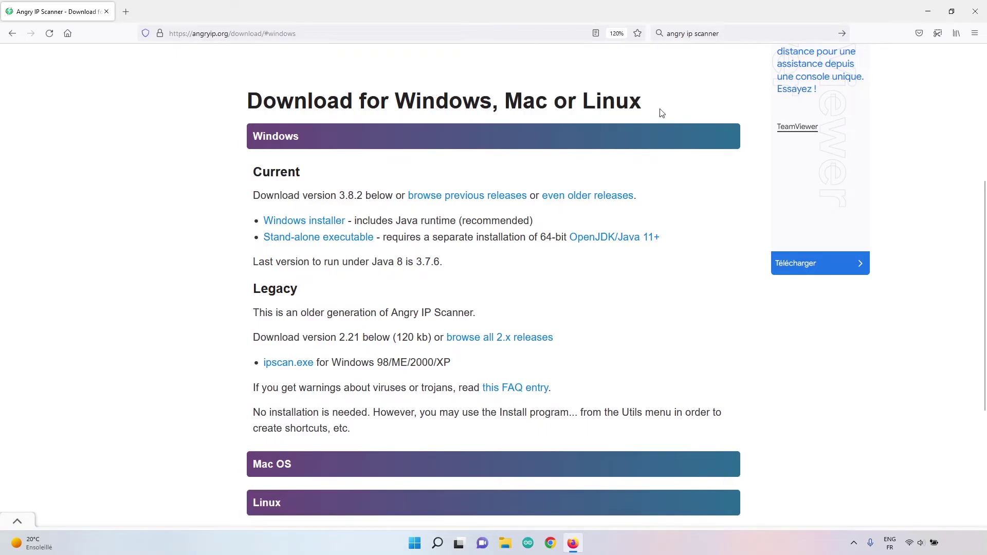
scroll(198, 154, down, 1)
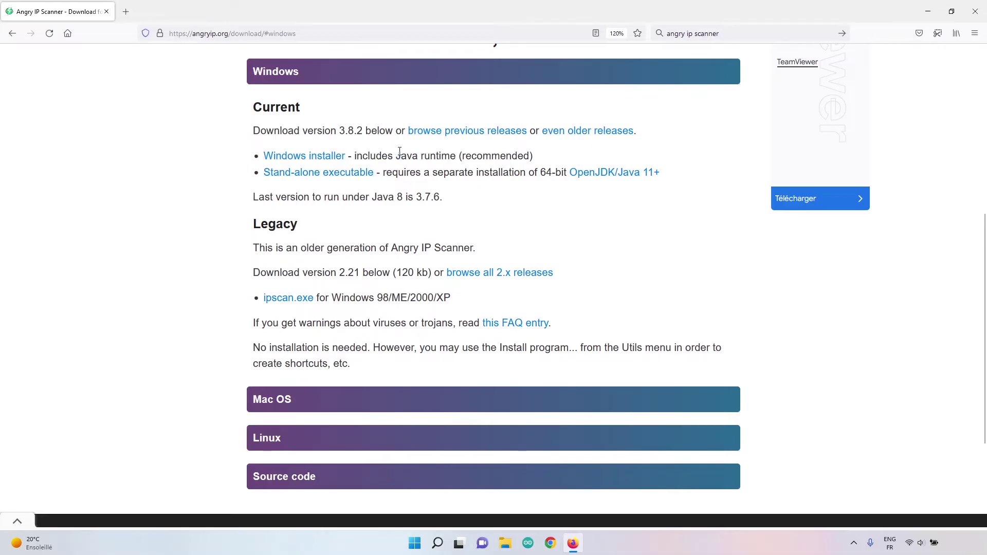
scroll(398, 269, down, 3)
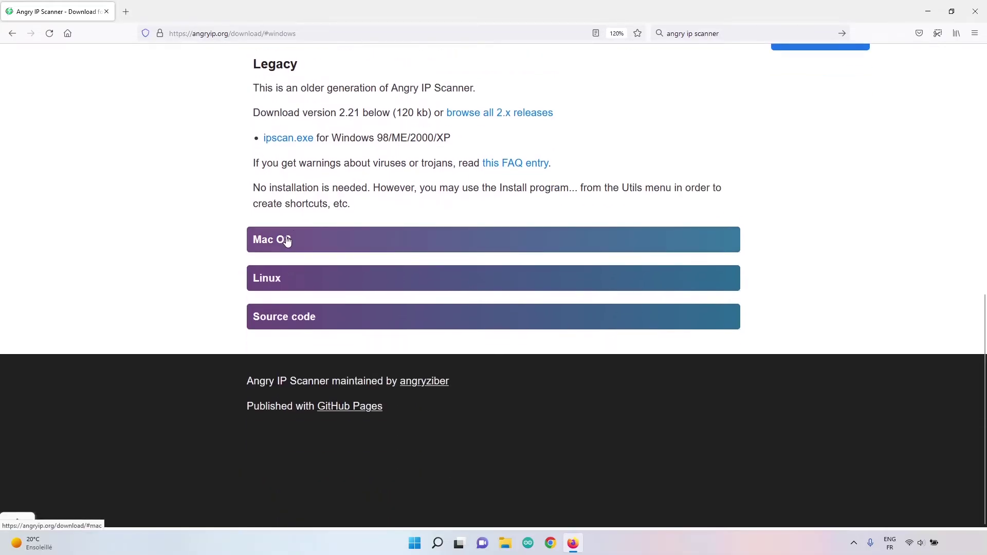
Read the Mac OS download choices and the Java requirement for running Angry IP Scanner.
click(287, 240)
scroll(226, 227, down, 5)
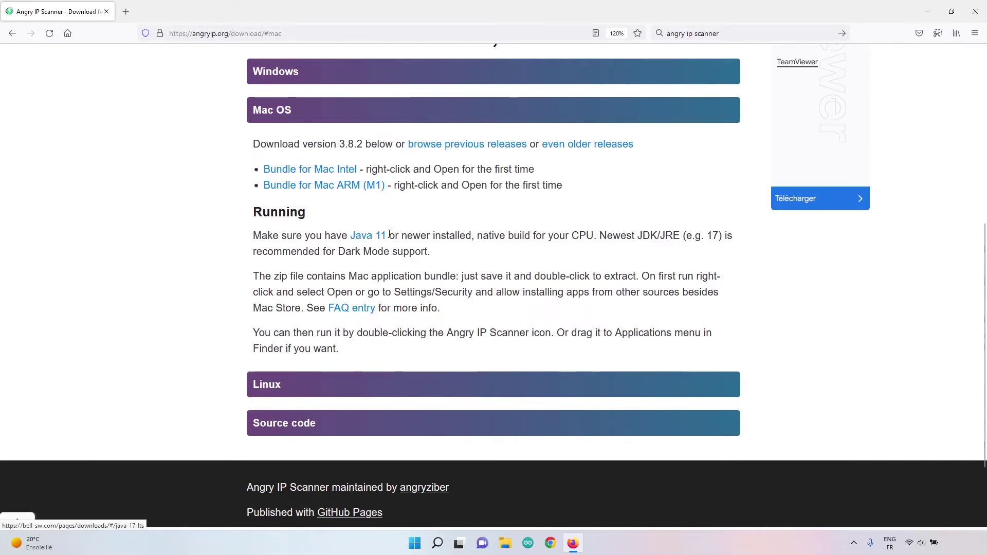
drag(403, 237, 473, 237)
click(463, 234)
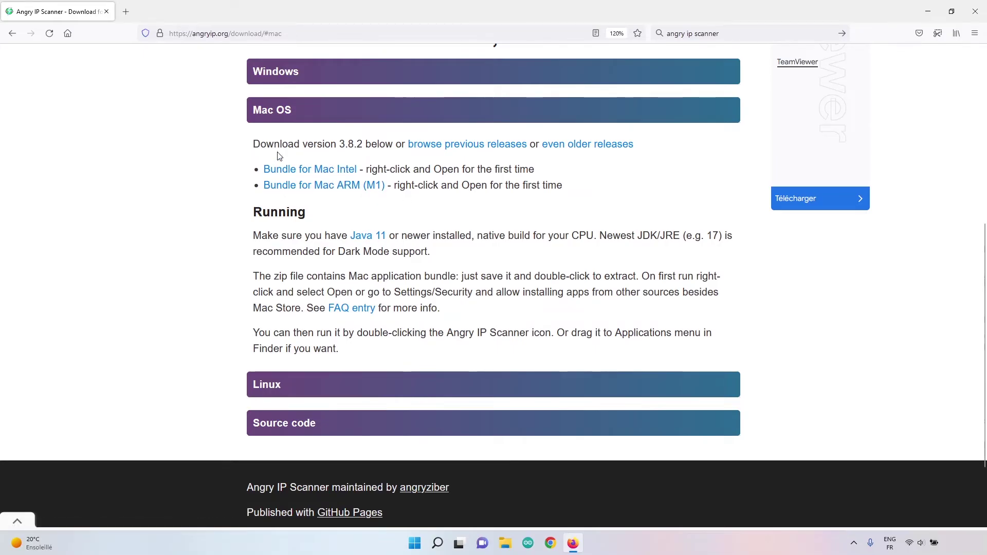
drag(275, 148, 252, 145)
drag(320, 184, 474, 257)
click(473, 257)
scroll(329, 262, down, 2)
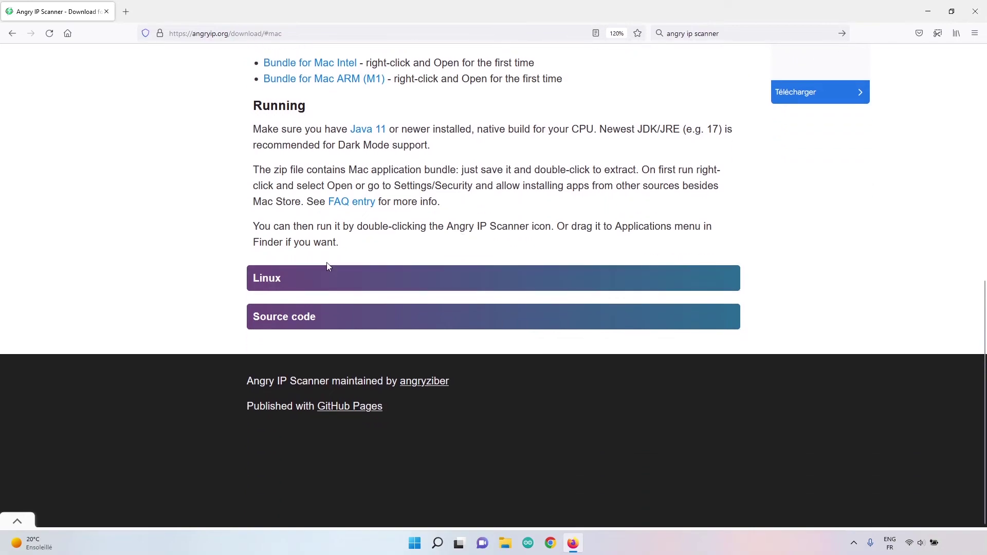
Look over the Linux packages, return to the Windows download section, and close the browser.
click(331, 278)
scroll(177, 269, down, 5)
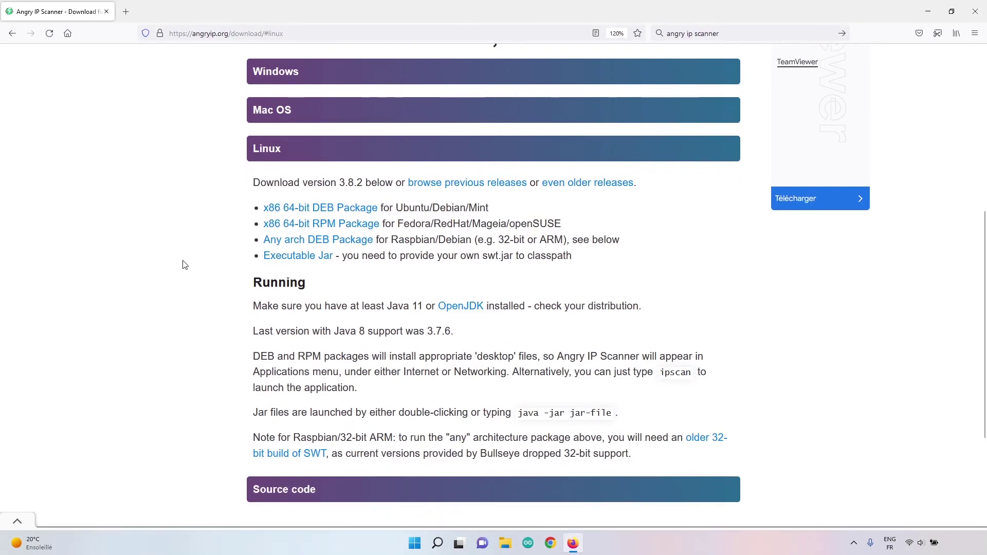
click(261, 80)
scroll(160, 244, down, 5)
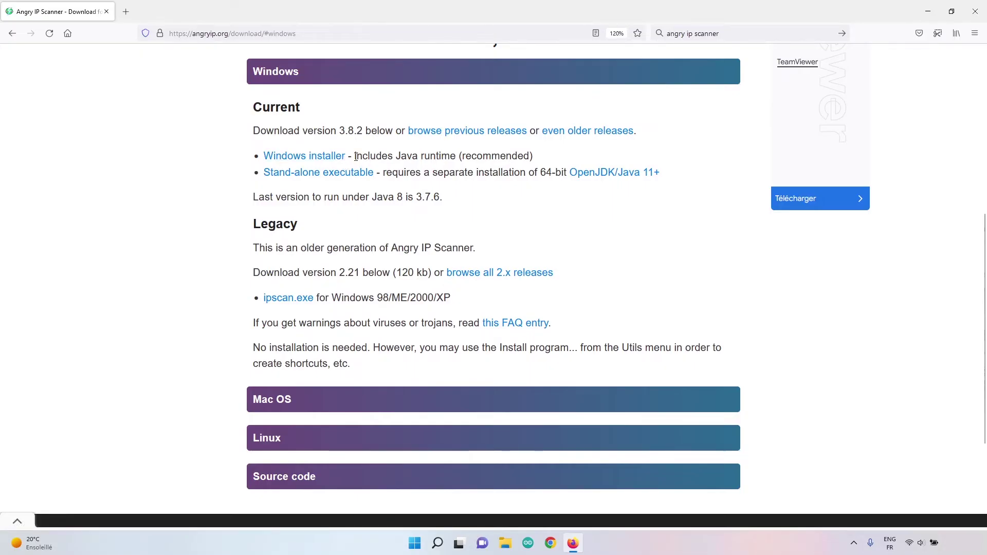
click(975, 11)
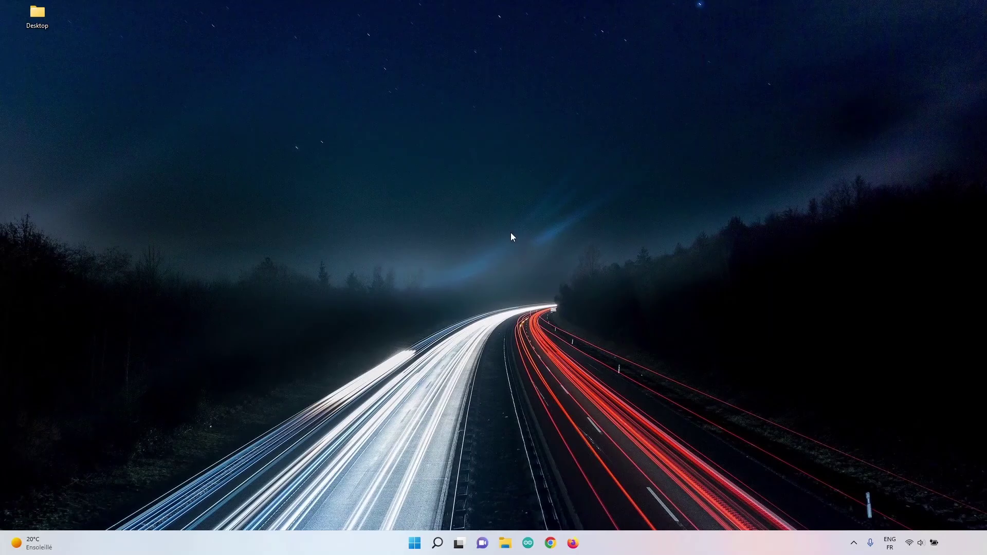
Launch the installed Angry IP Scanner and move its window to the middle of the desktop.
key(super)
text(angry)
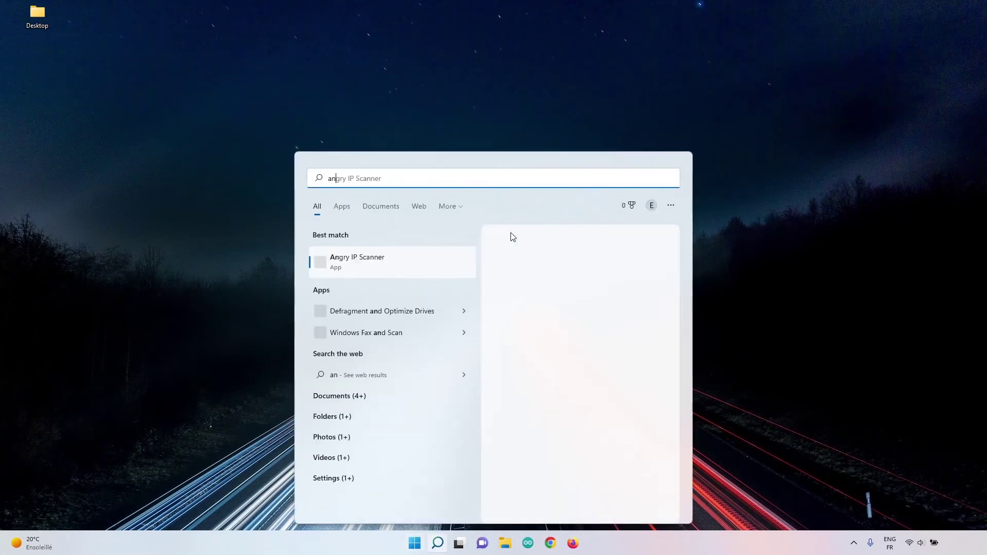
click(350, 261)
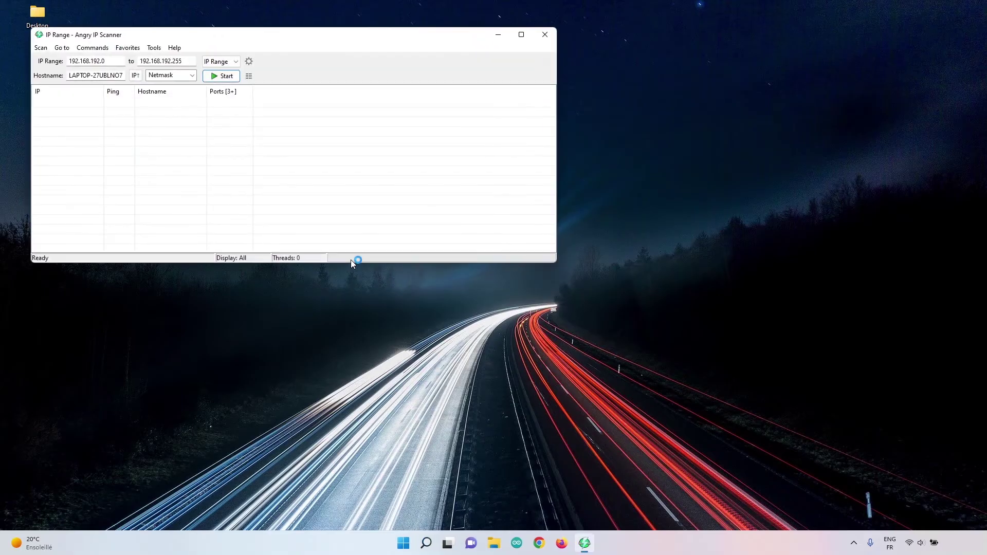
drag(249, 35, 463, 136)
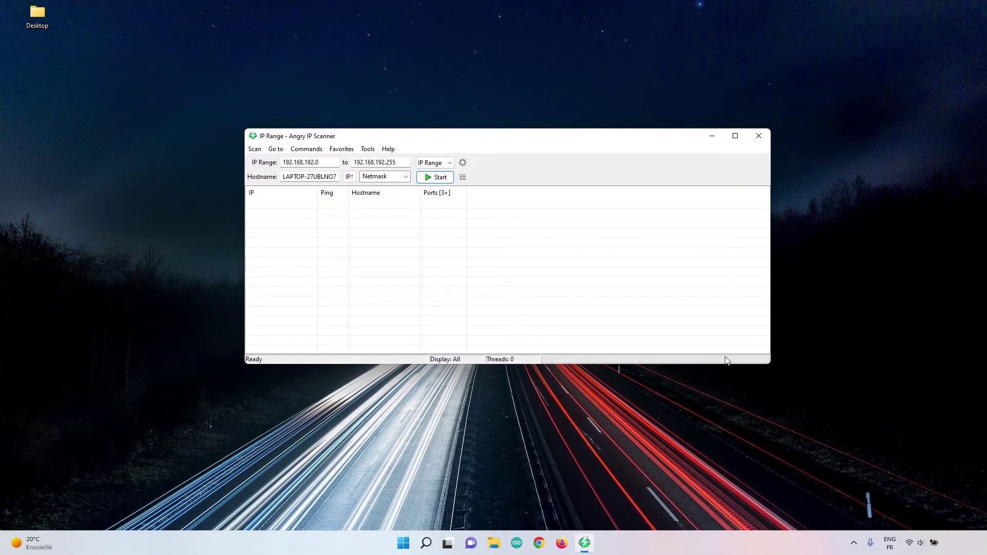
Check the computer's Wi-Fi network and base the scan range on the Intel(R) Wi-Fi 6 AX201 adapter's /24 IPv4 address.
click(920, 543)
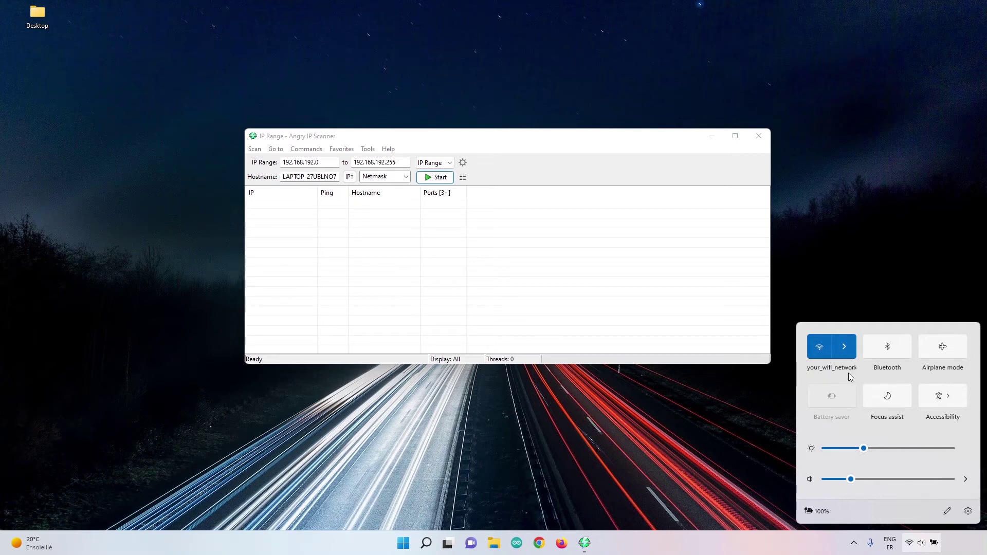
click(408, 147)
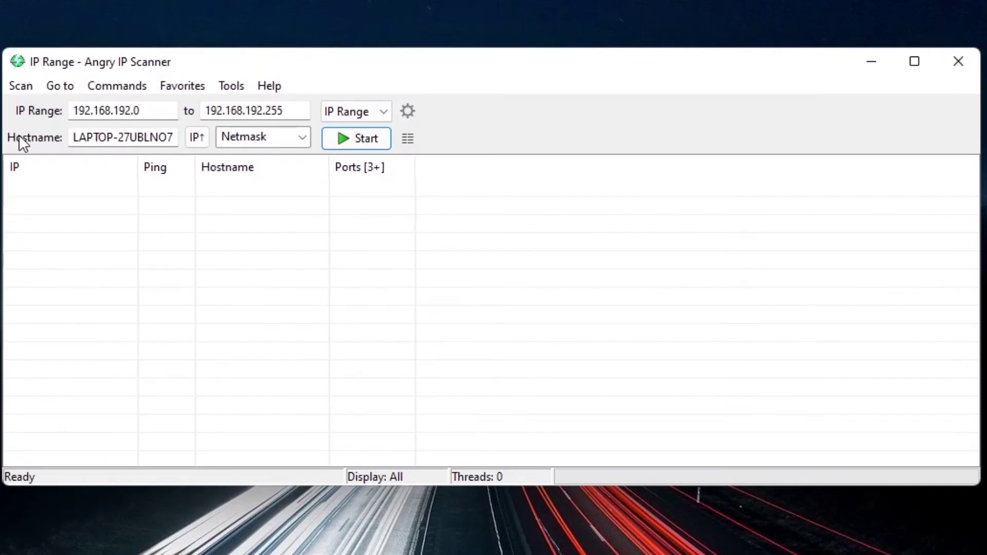
click(199, 140)
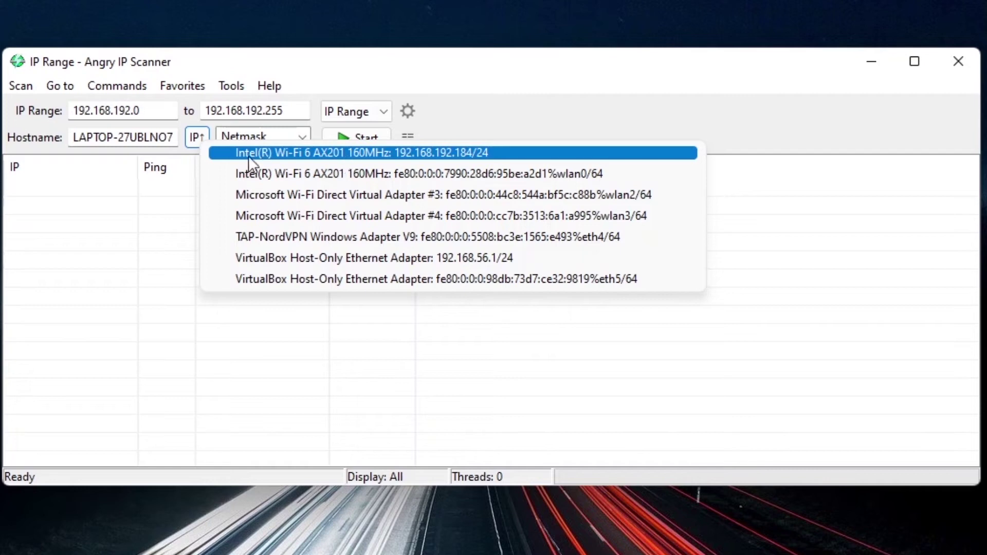
click(286, 154)
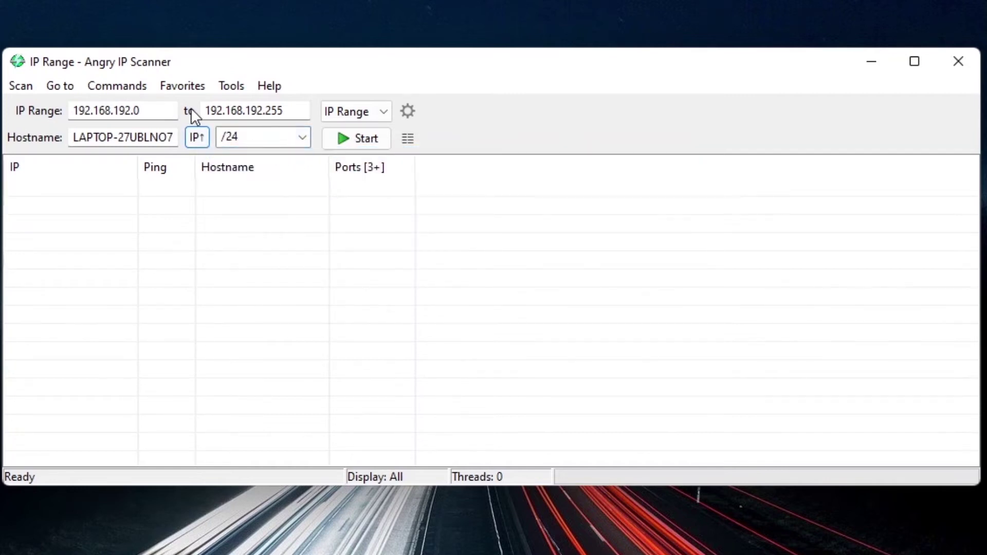
Check the start and end addresses of the scan range, especially their last octets.
drag(75, 112, 146, 110)
click(113, 111)
click(152, 110)
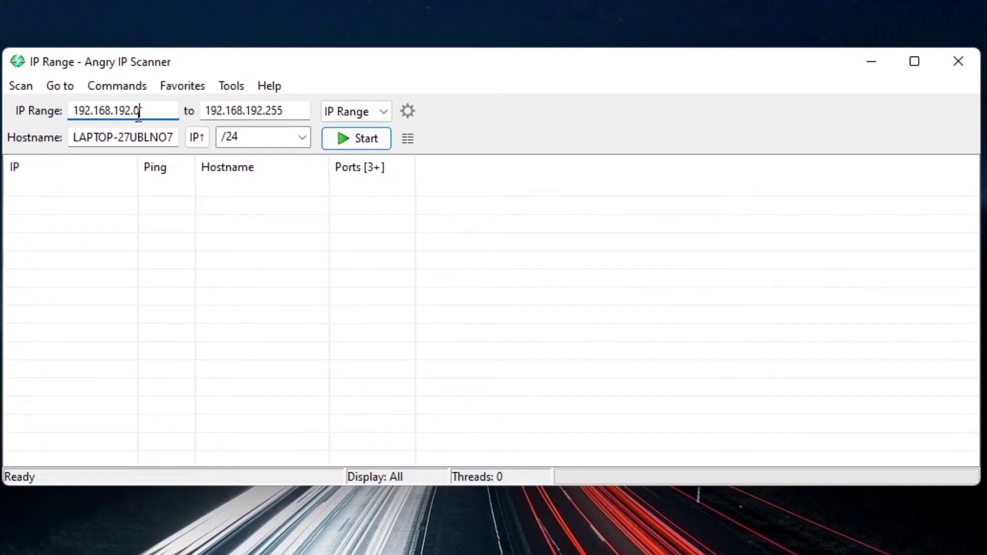
double_click(135, 111)
double_click(284, 110)
click(287, 108)
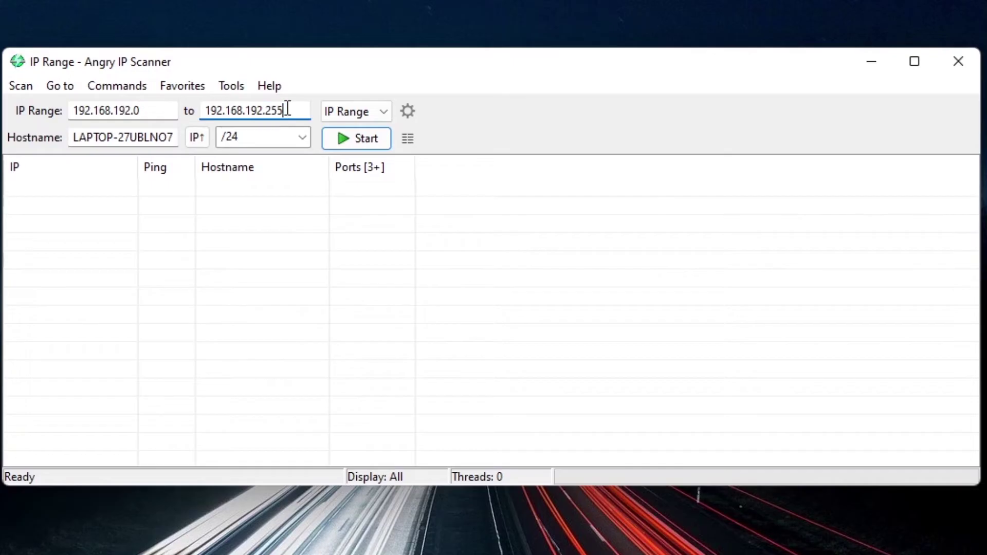
click(154, 110)
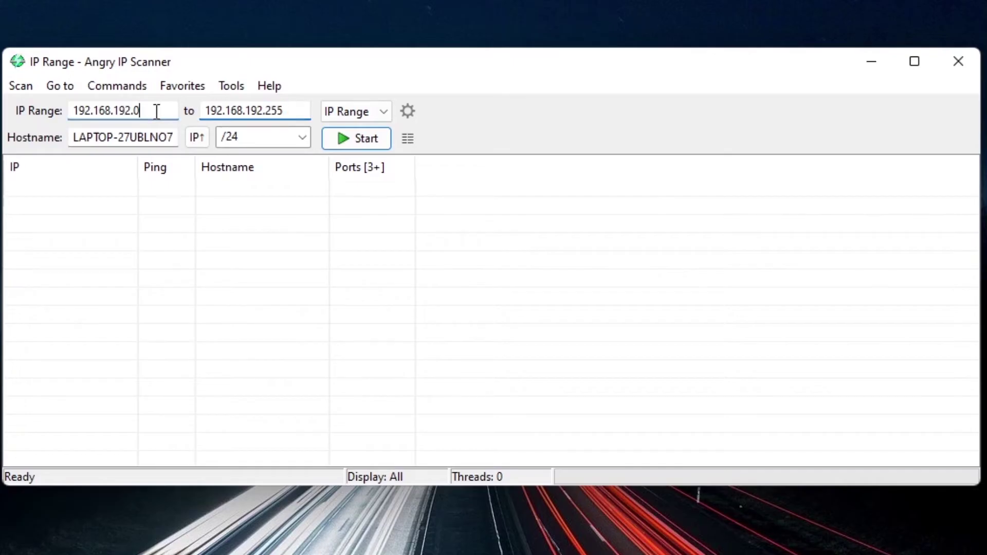
click(288, 112)
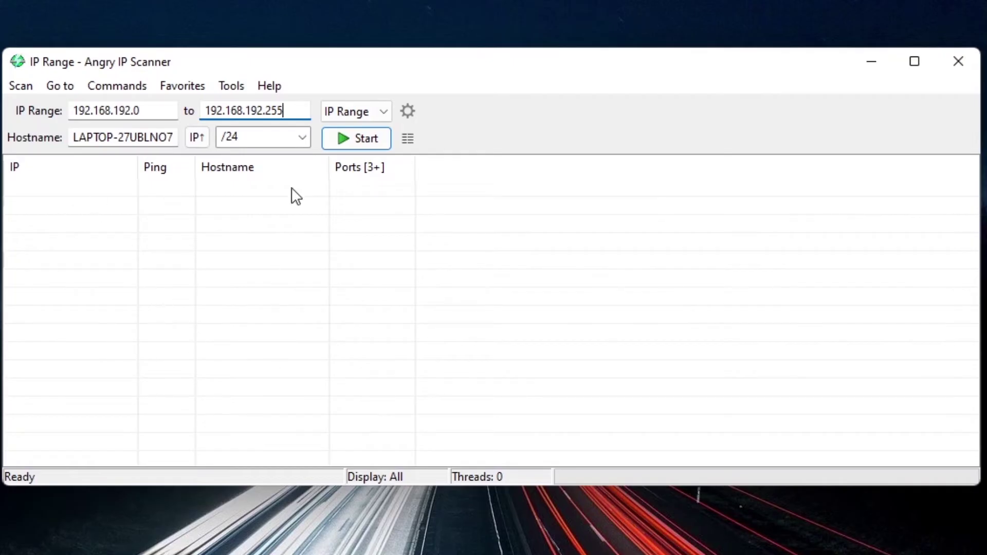
Add the MAC Vendor fetcher to the scanner's selected fetchers and confirm the selection.
click(408, 138)
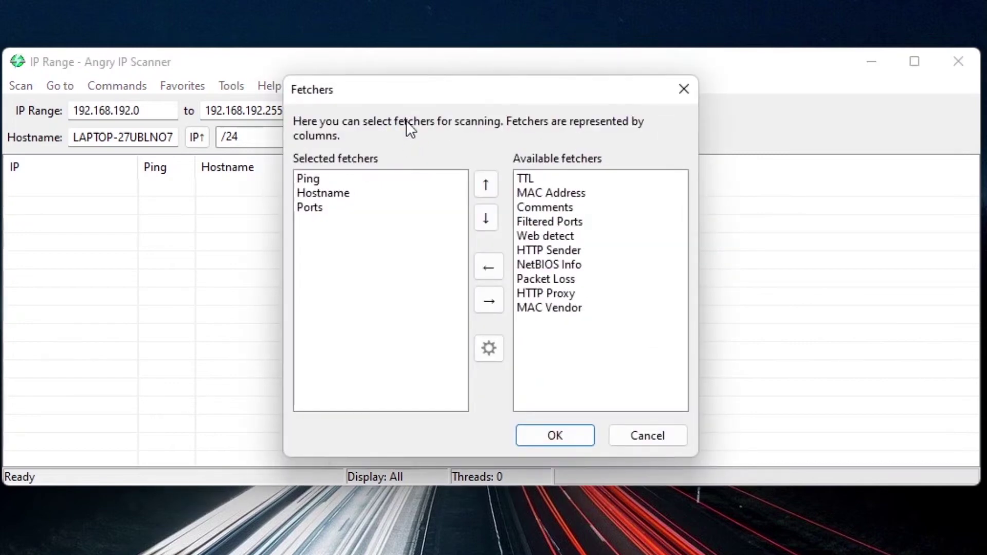
click(540, 310)
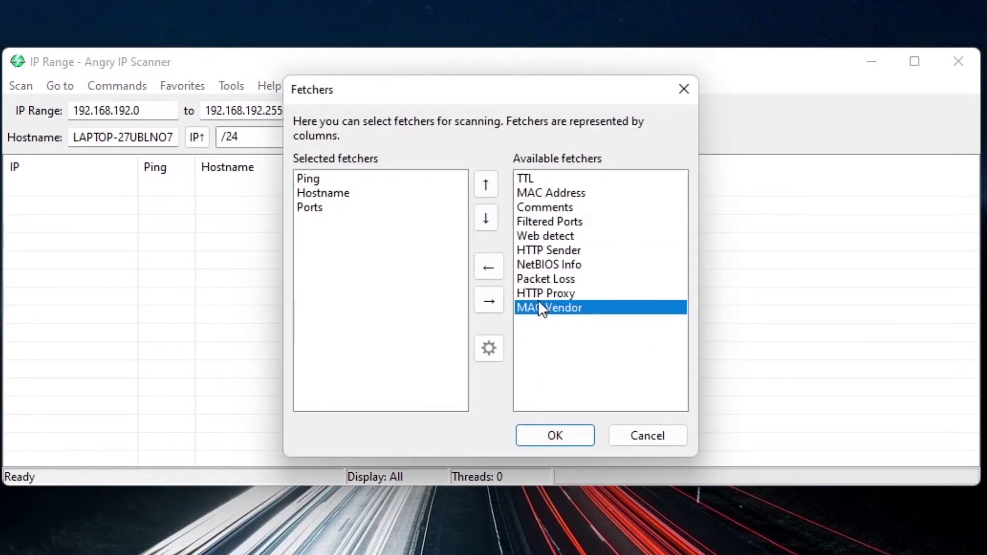
click(499, 266)
click(329, 221)
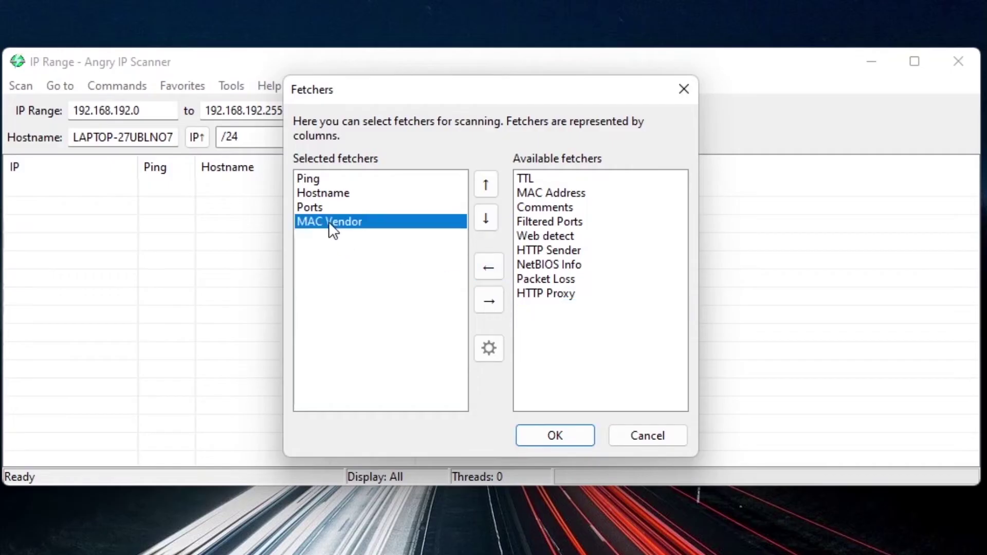
click(557, 434)
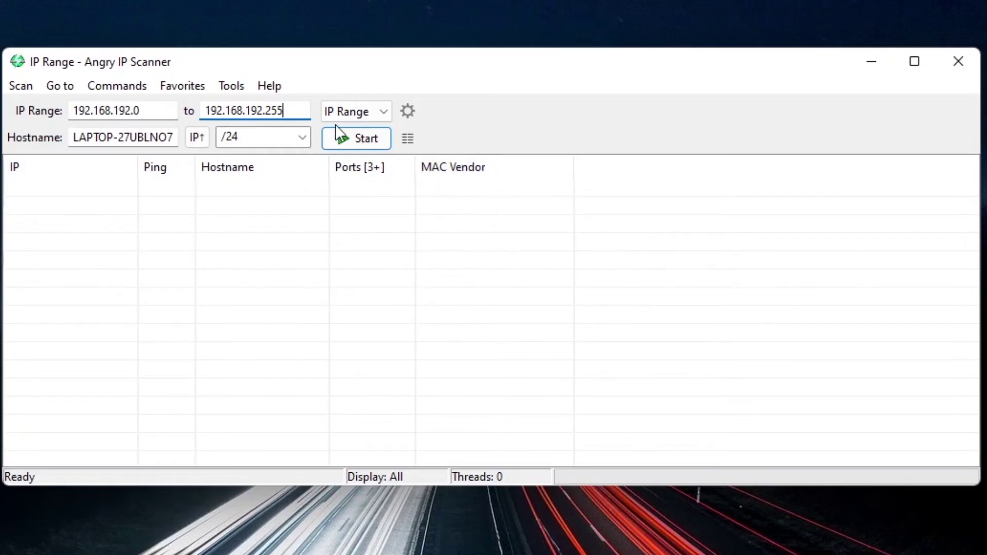
Scan the IP range, dismiss the scan statistics, and sort the results by Ping.
click(350, 142)
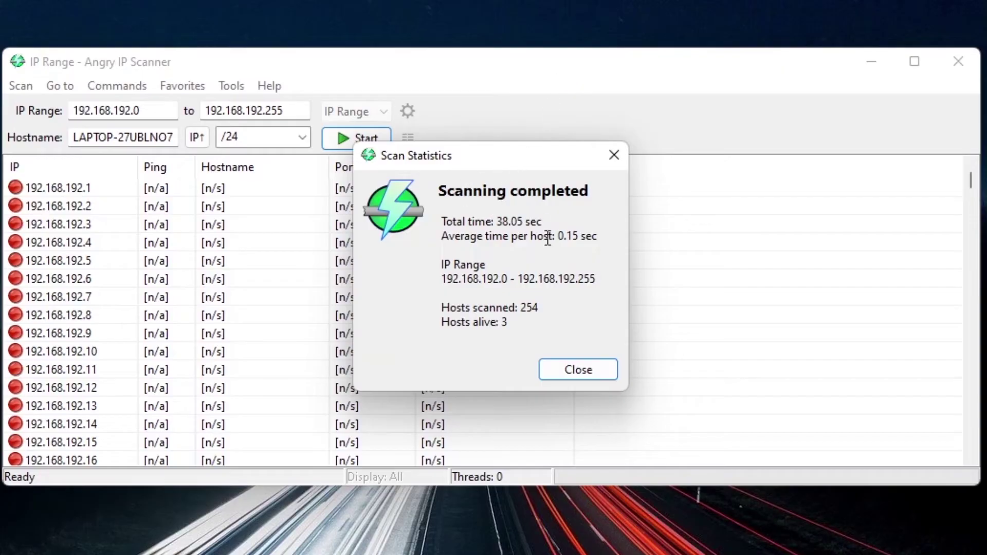
click(571, 371)
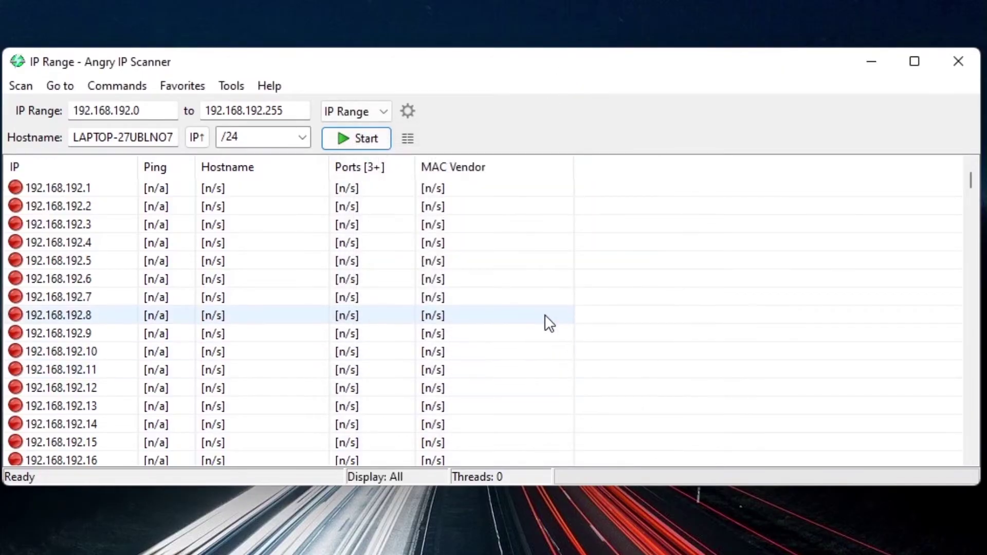
right_click(162, 173)
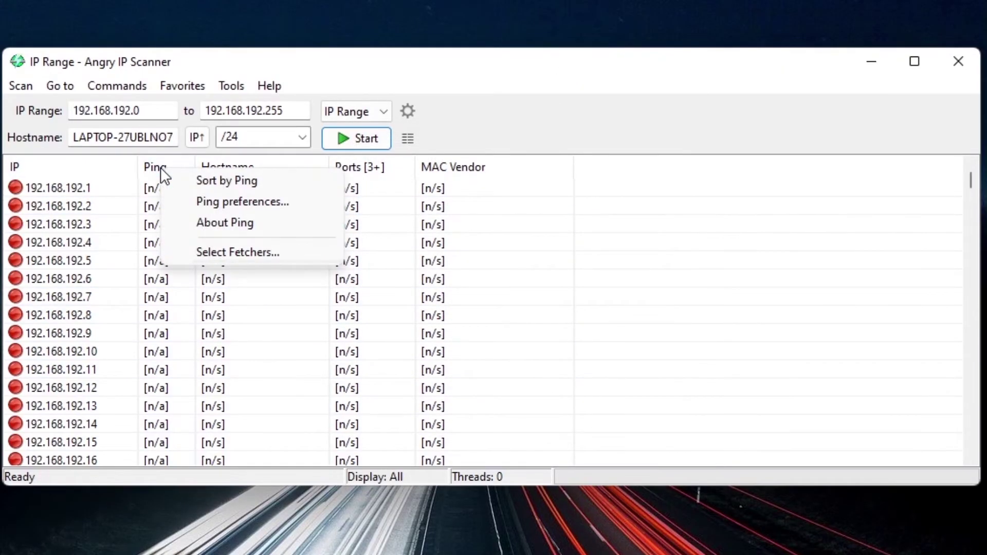
click(185, 181)
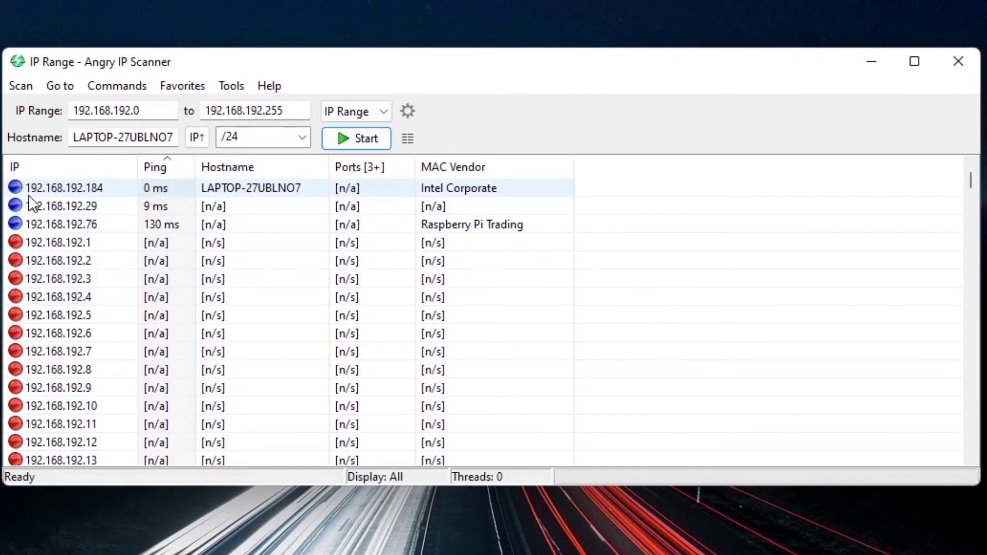
Go through the responding hosts and select the one whose MAC vendor is Raspberry Pi Trading.
click(104, 190)
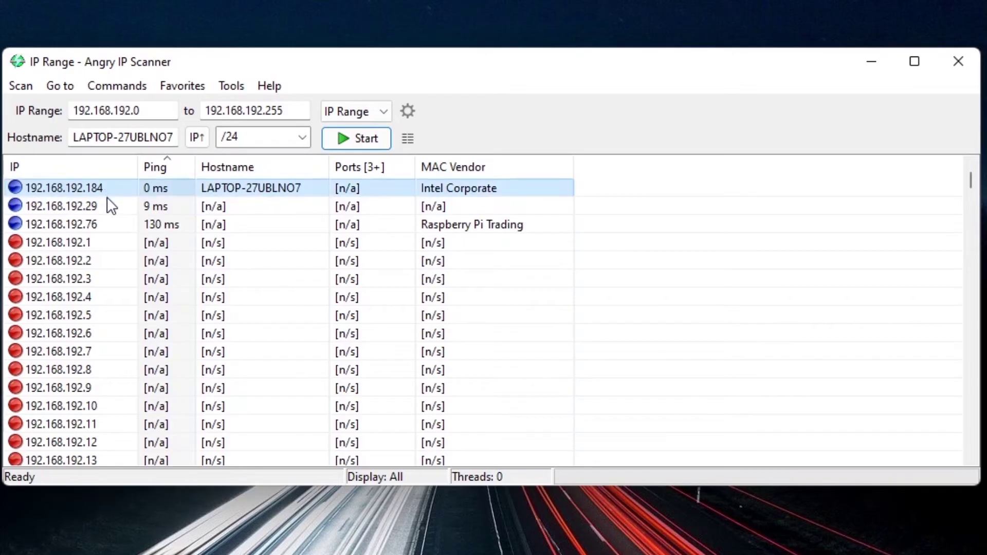
click(108, 205)
click(113, 222)
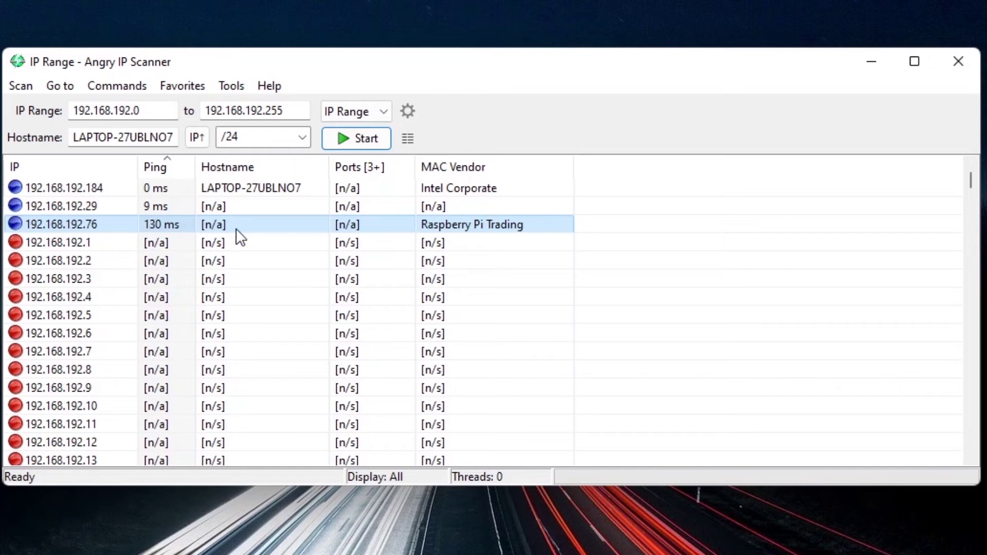
right_click(205, 224)
key(Escape)
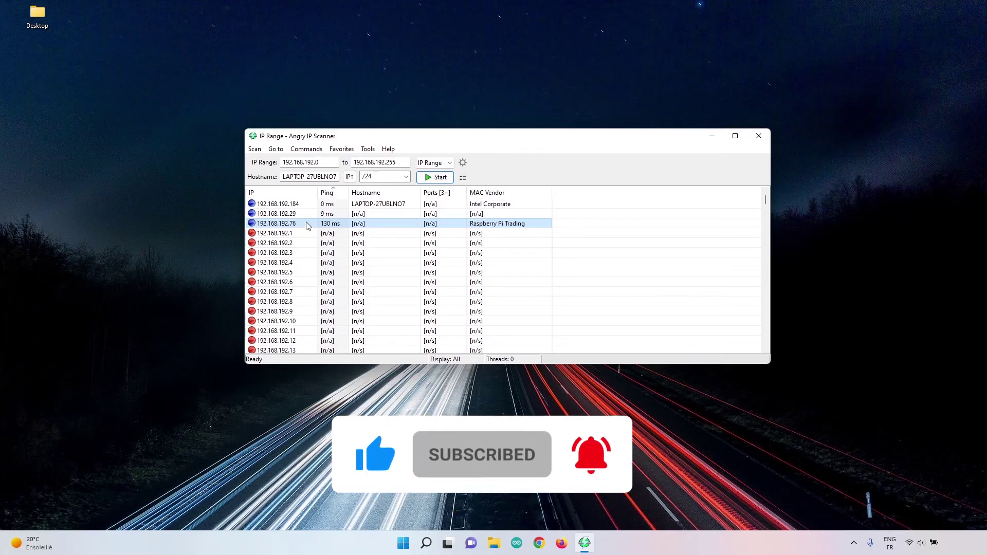
Search Windows for cmd, open Command Prompt, and move its window so the scanned IP addresses stay visible.
key(super)
text(m)
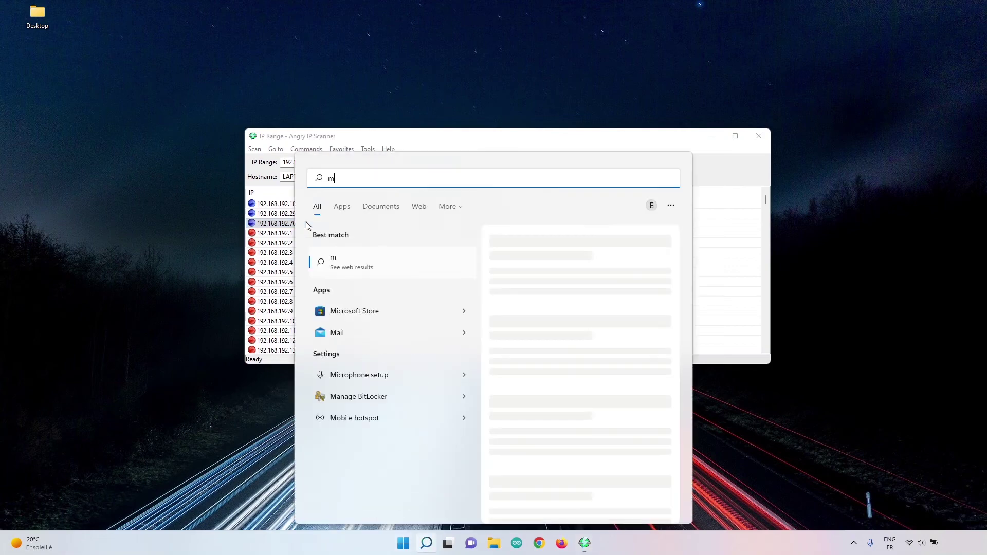
key(BackSpace)
text(cmd)
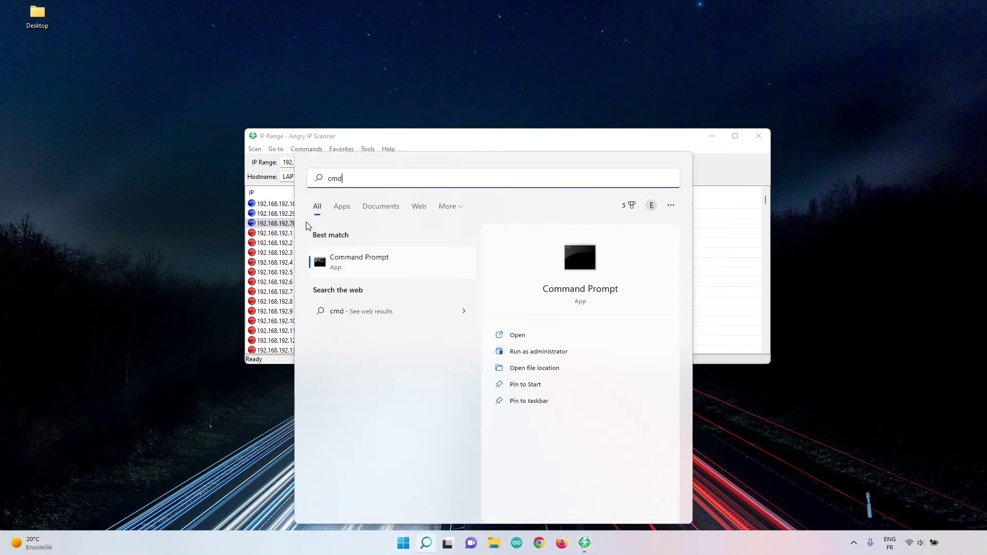
key(Return)
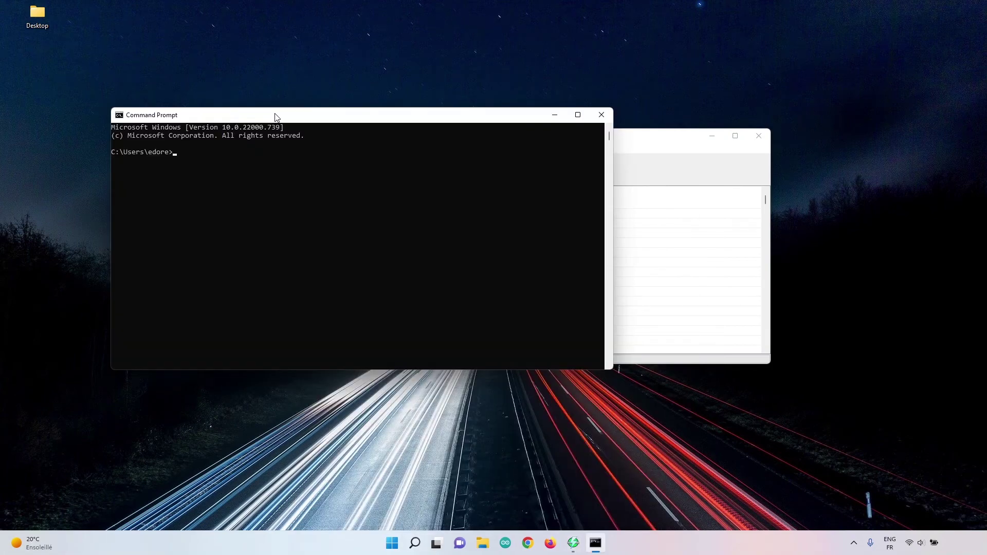
drag(275, 116, 549, 181)
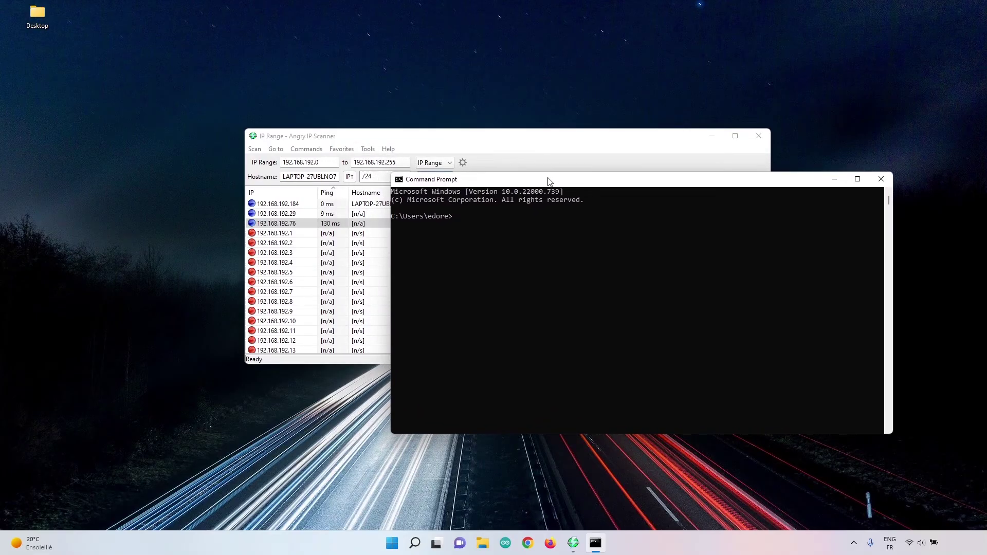
Enlarge the Command Prompt text and reposition the window beside the list of scanned IP addresses.
key(XF86MonBrightnessDown)
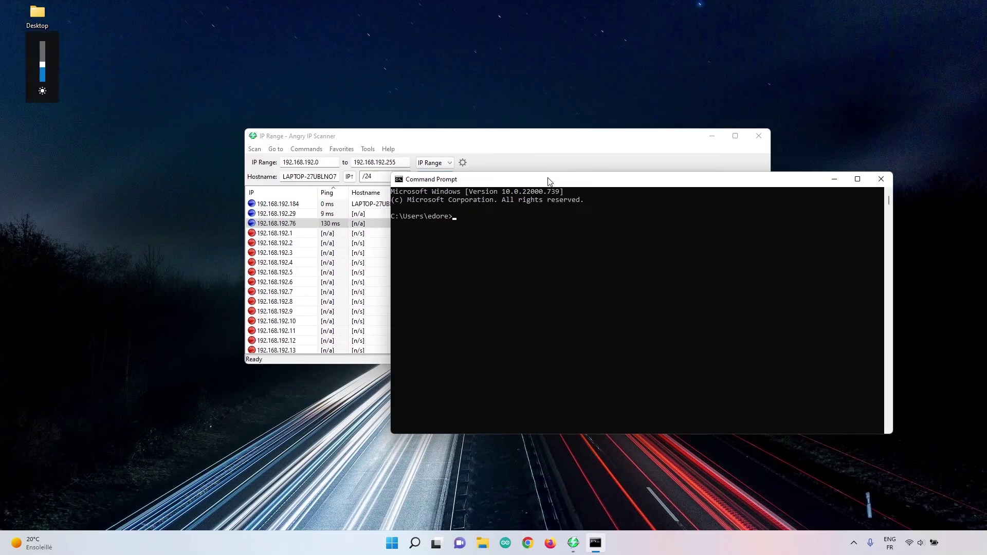
drag(549, 181, 554, 177)
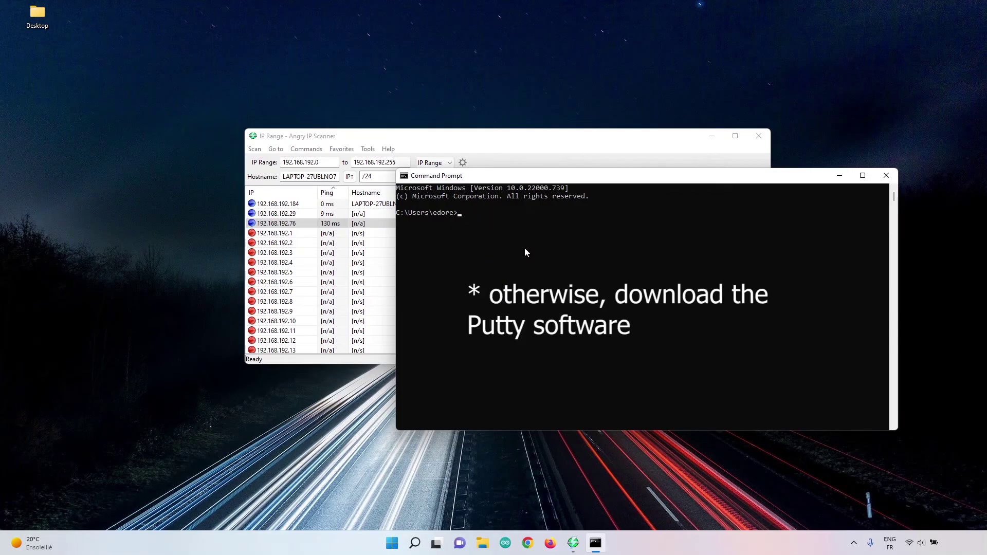
ctrl+scroll(537, 246, up, 3)
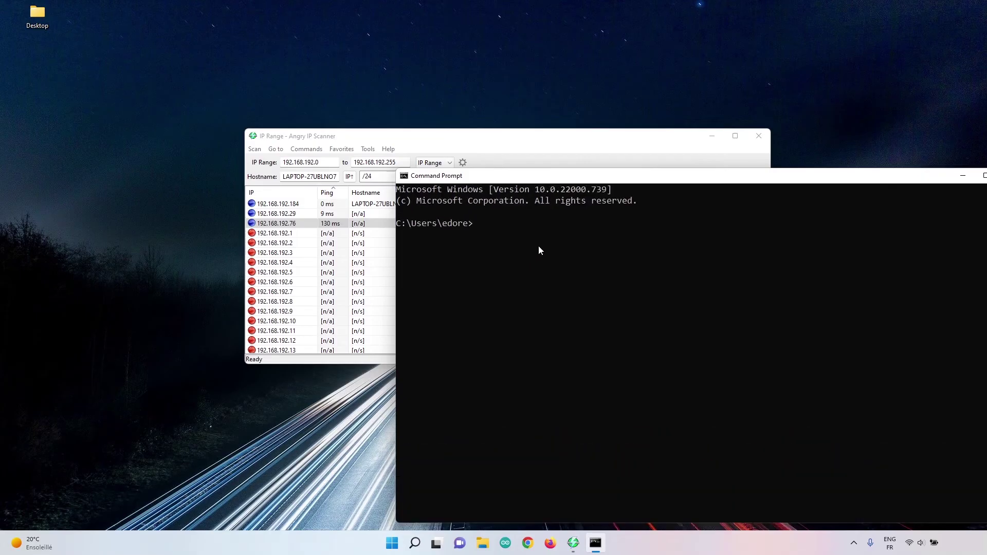
drag(571, 176, 473, 67)
drag(298, 60, 448, 131)
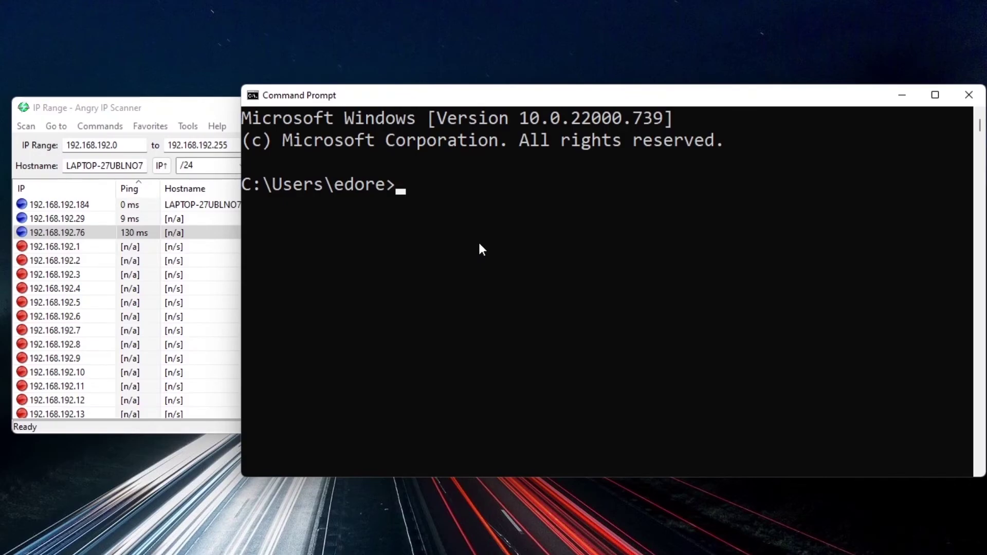
text(ssh)
text(pi)
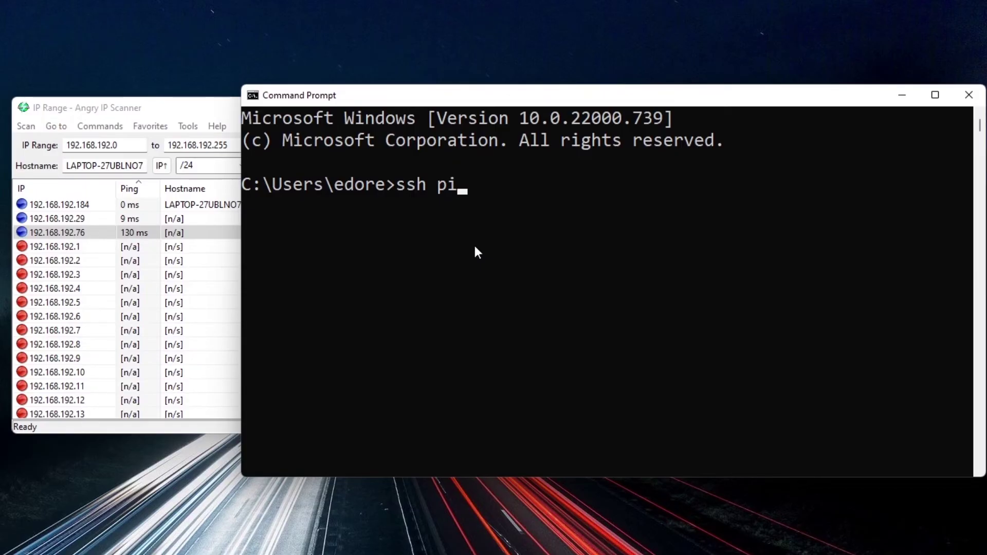
click(446, 187)
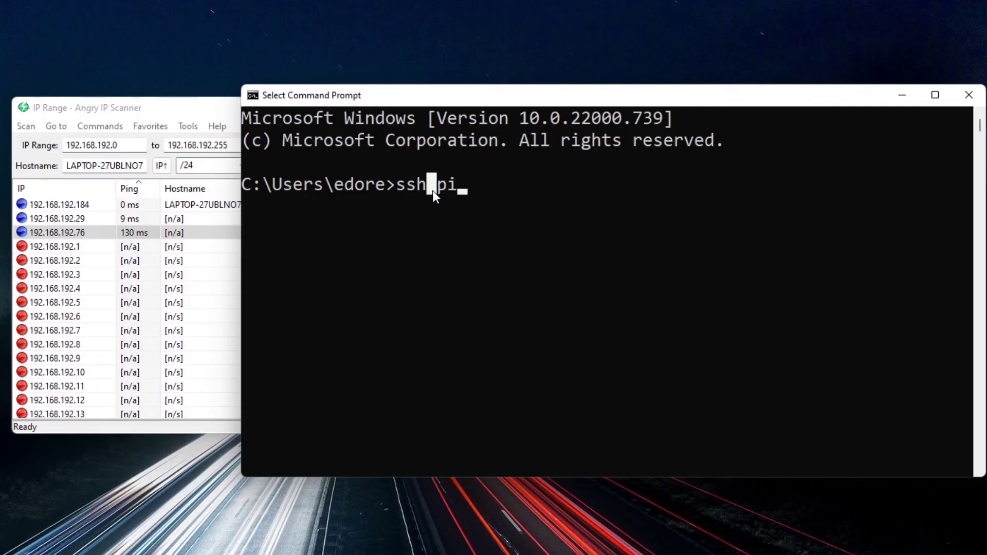
click(481, 214)
text(@)
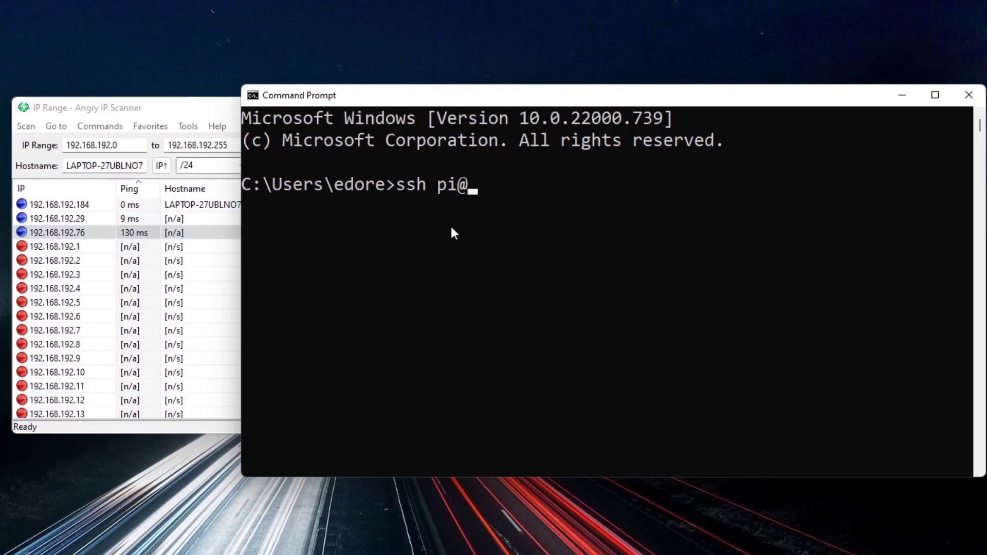
text(192.168.)
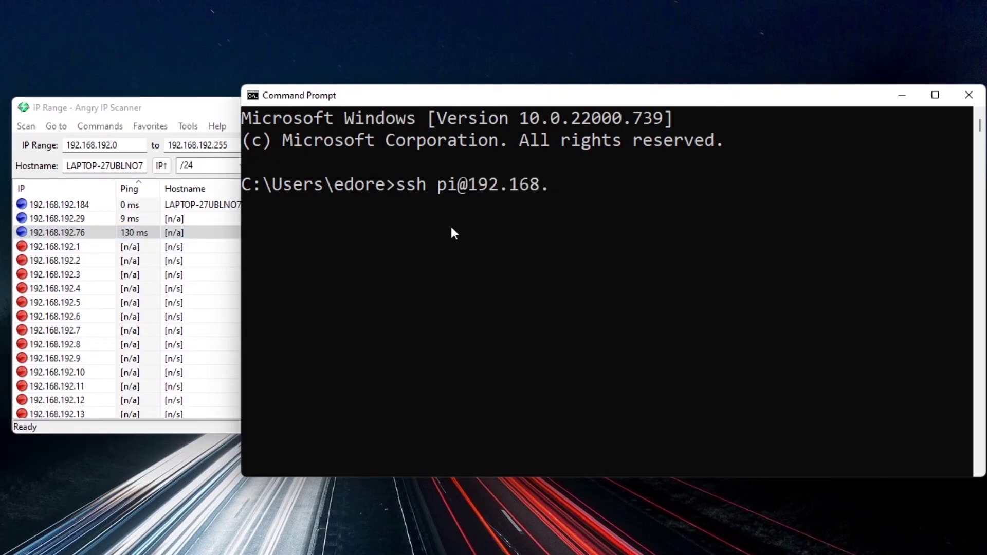
text(192.76)
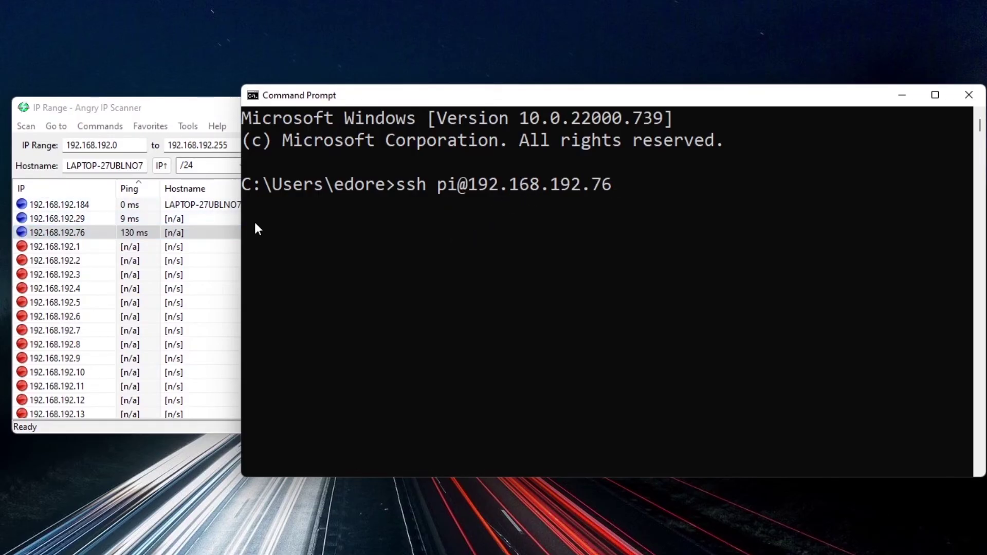
click(668, 189)
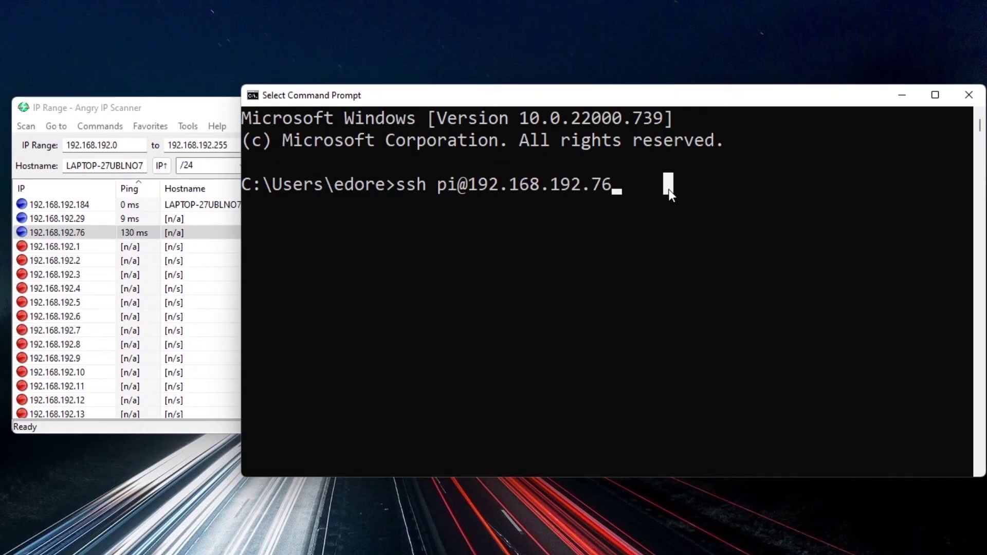
click(668, 187)
key(Return)
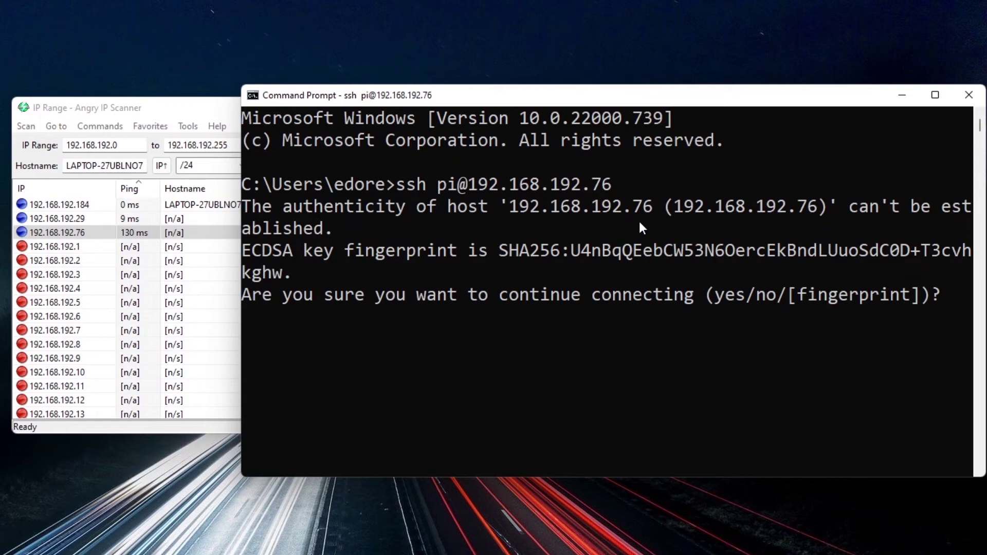
text(yes)
click(623, 316)
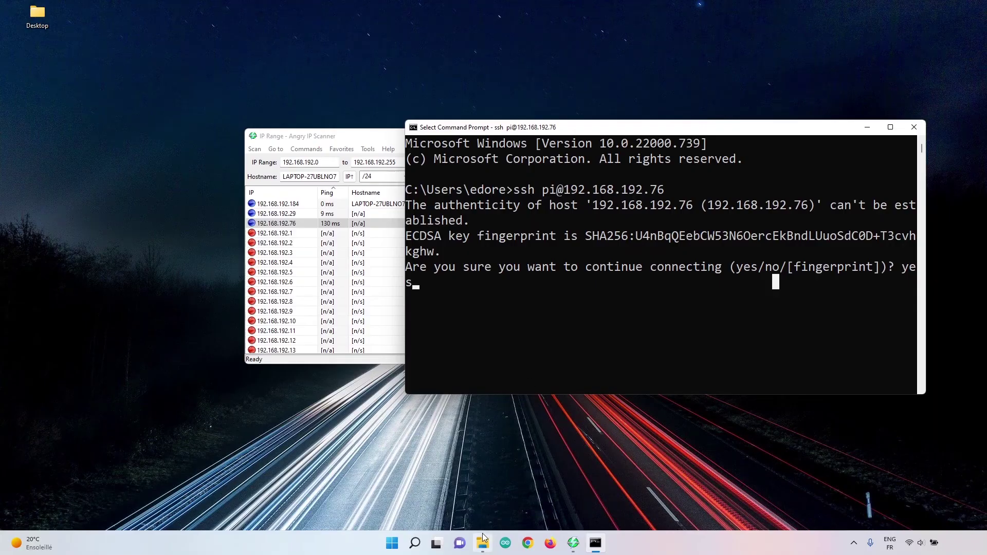
Switch to File Explorer and open the .ssh folder inside the user's profile folder on drive C.
click(483, 542)
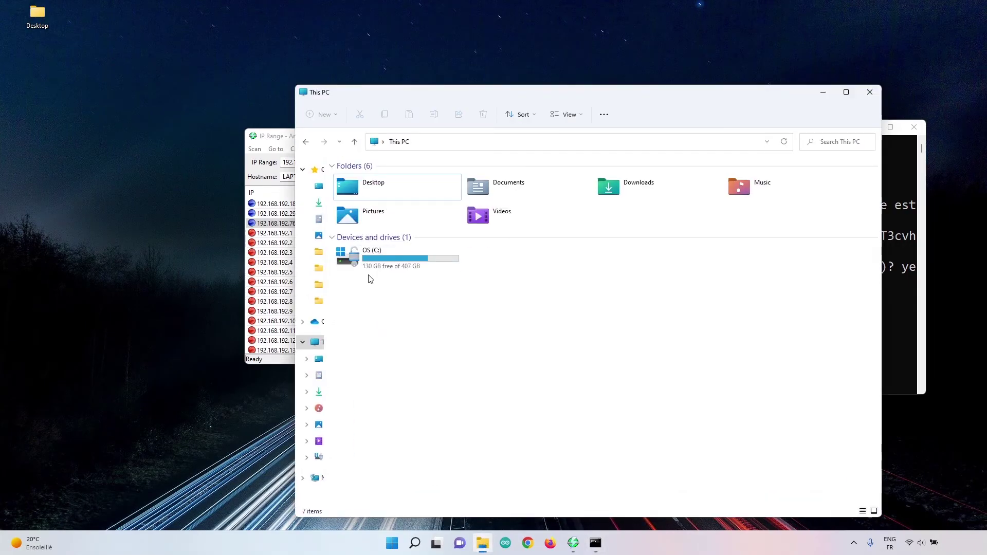
double_click(370, 260)
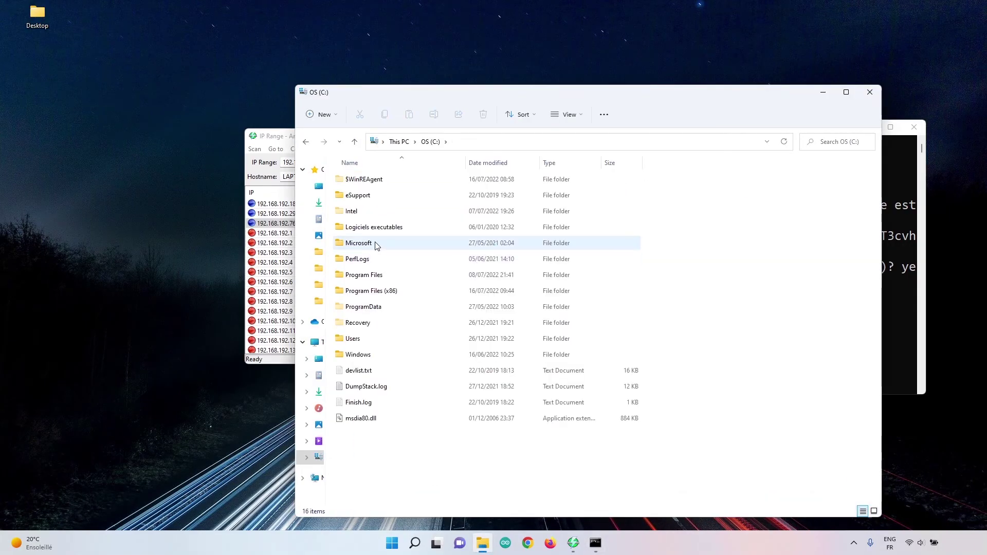
double_click(364, 340)
double_click(357, 197)
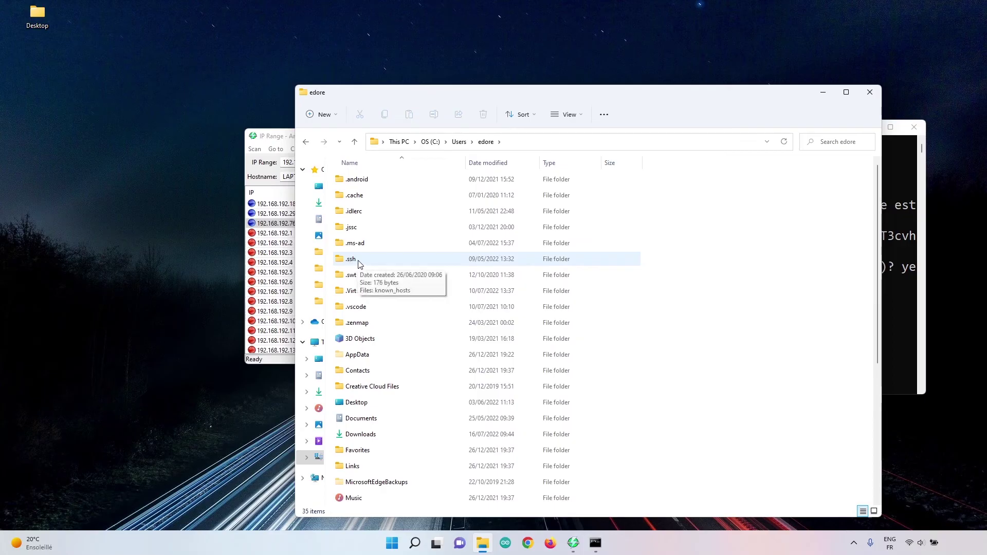
double_click(351, 262)
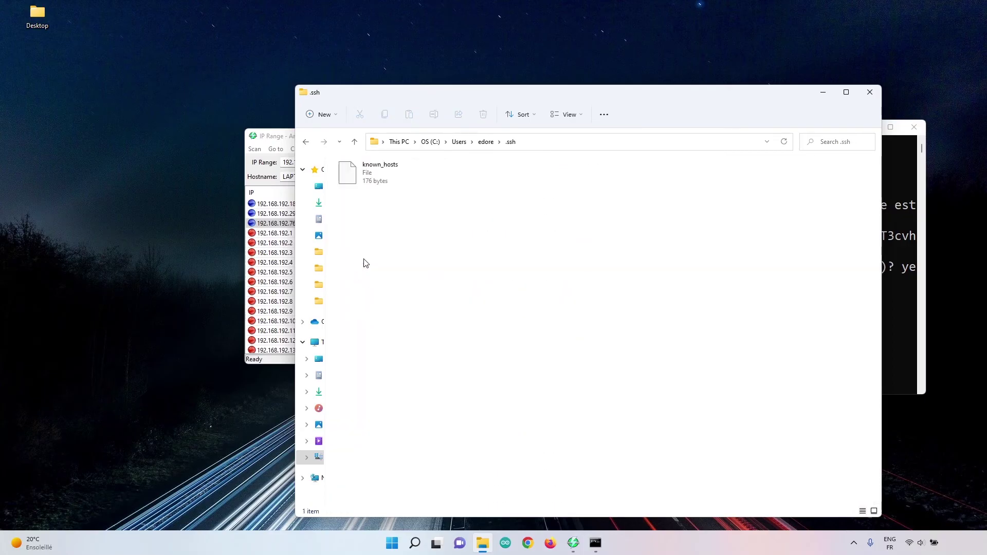
View the full set of file commands for known_hosts, including Delete, without applying any, and close the .ssh folder window.
click(366, 181)
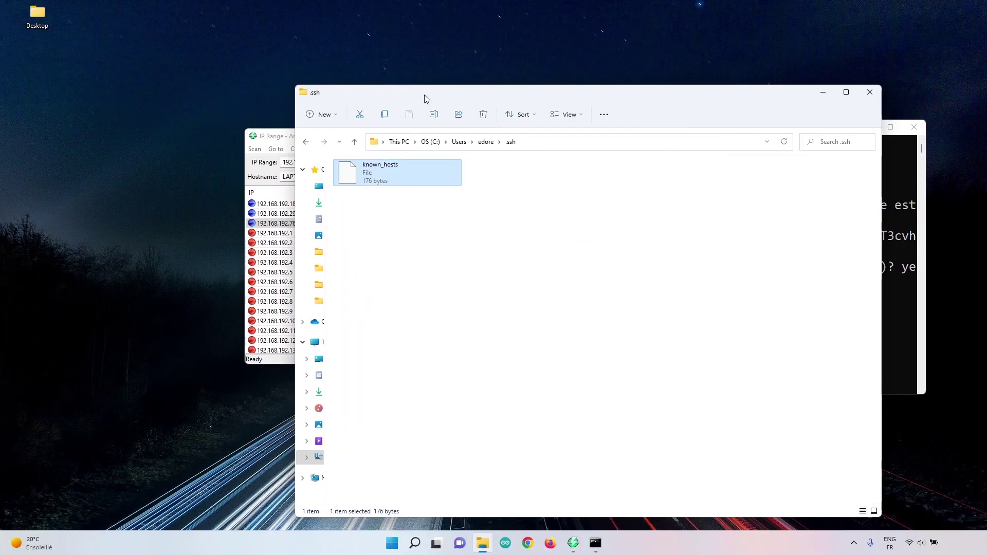
drag(430, 97, 289, 94)
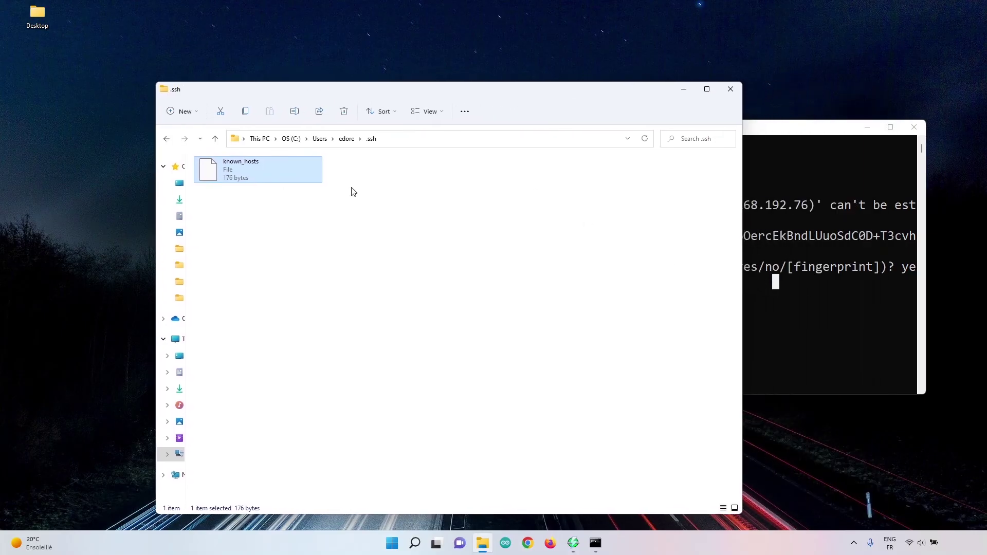
right_click(225, 169)
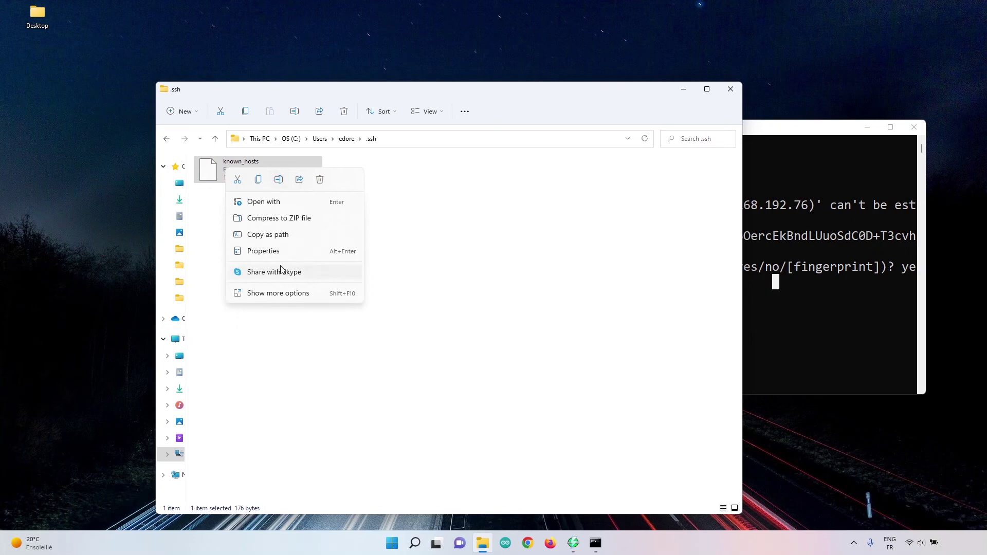
click(269, 302)
right_click(269, 302)
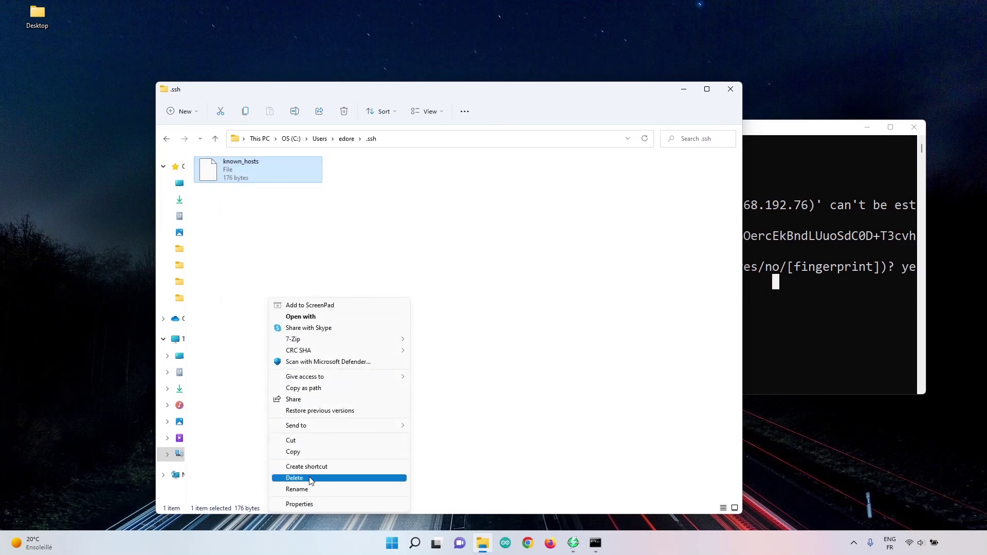
click(385, 221)
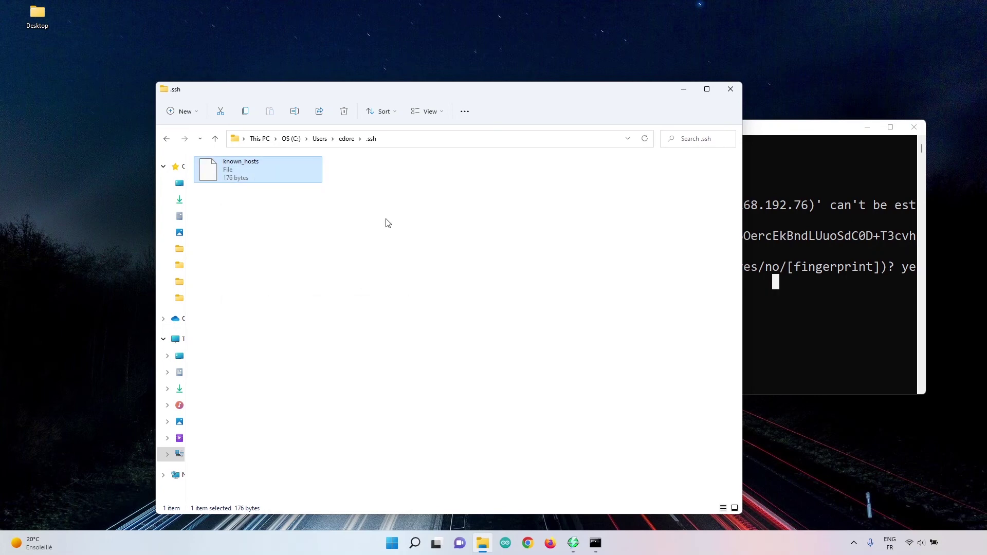
click(731, 91)
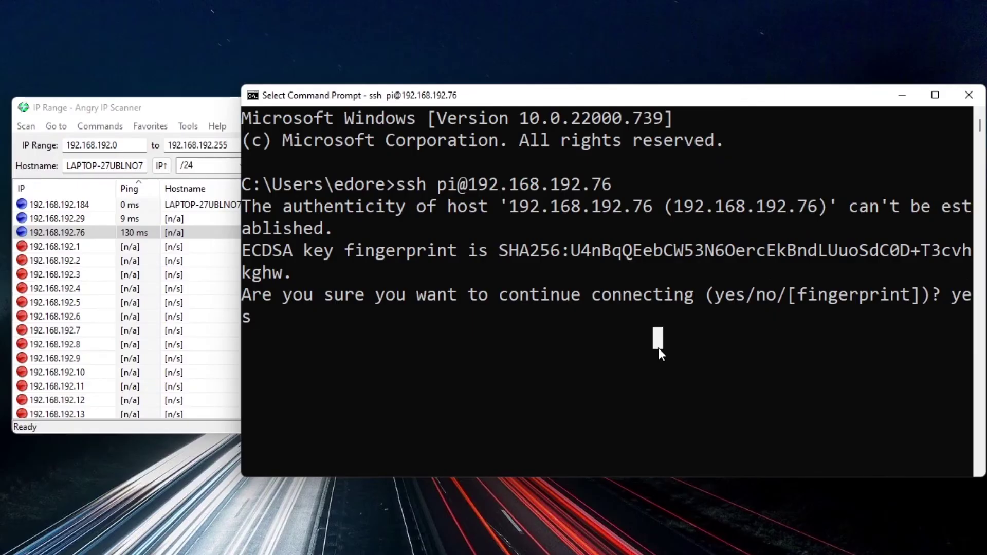
Confirm the host authenticity question with yes and log in to the Raspberry Pi with the pi account's password.
click(658, 347)
click(507, 333)
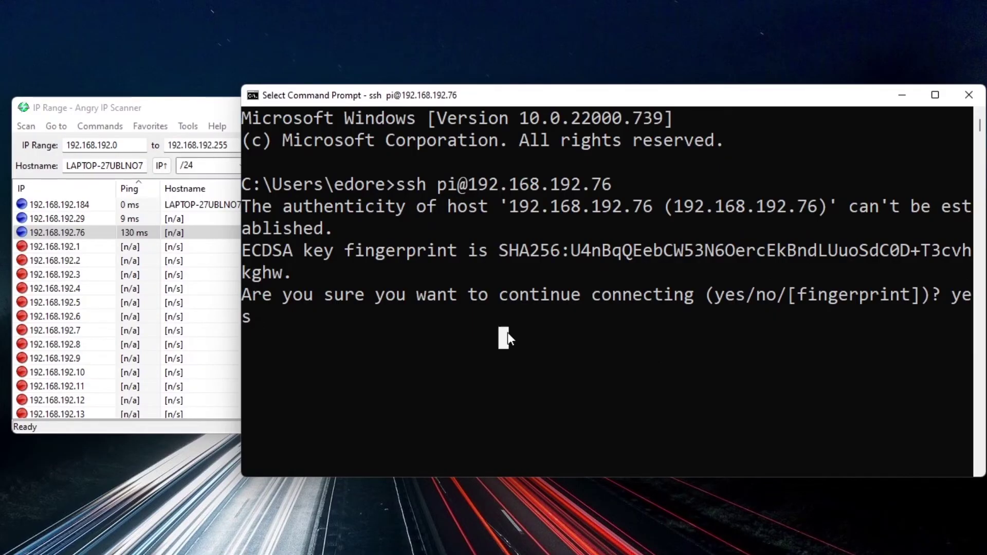
click(508, 332)
text(yes)
key(Return)
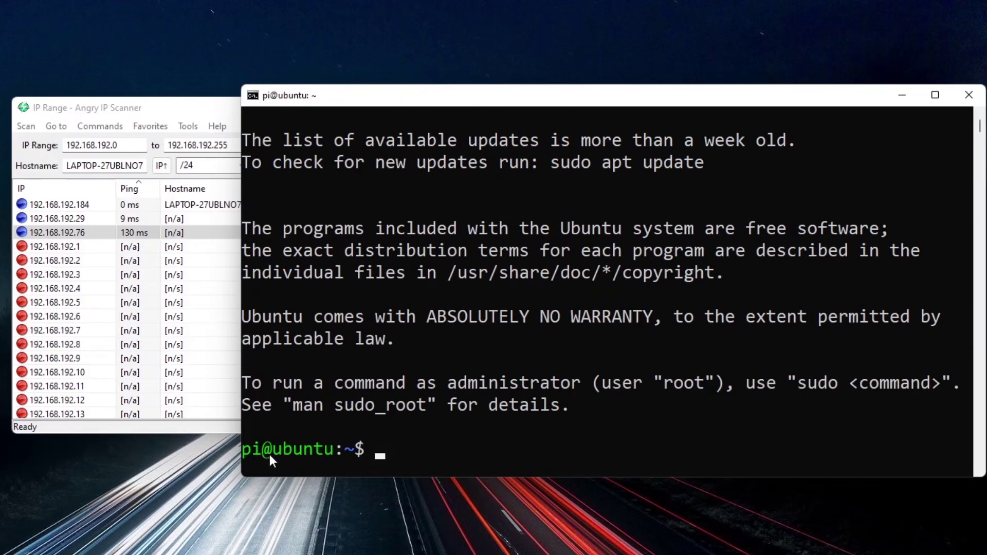
Review the Ubuntu login information, run sudo apt update, and enter the account password for sudo.
drag(242, 452, 333, 446)
scroll(388, 442, up, 4)
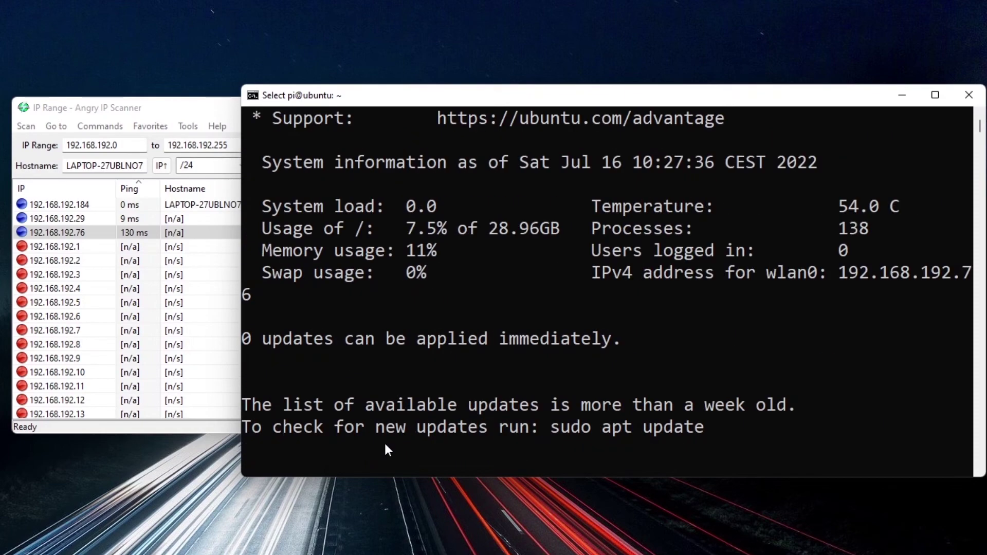
scroll(386, 443, down, 8)
scroll(388, 422, up, 3)
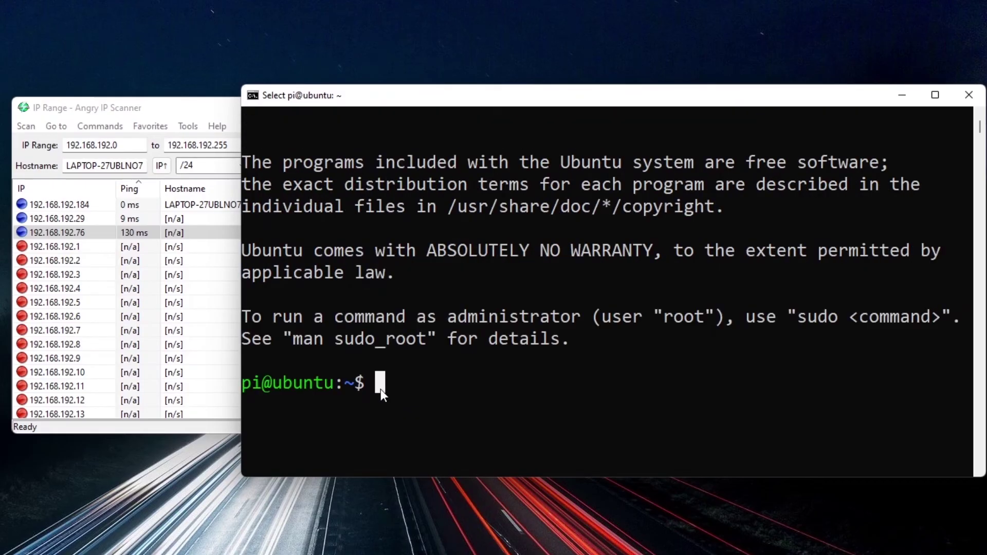
text(sudo)
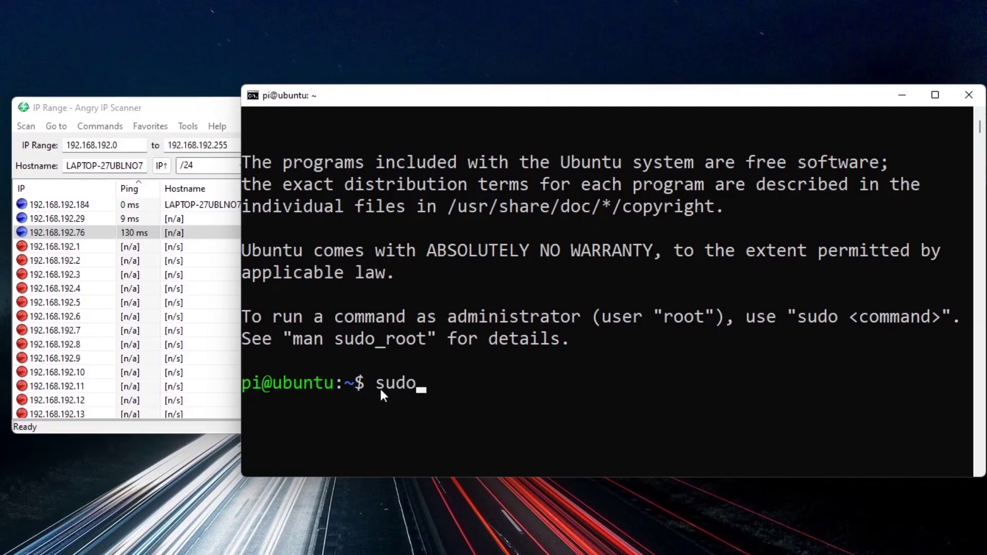
text( apt update)
key(Return)
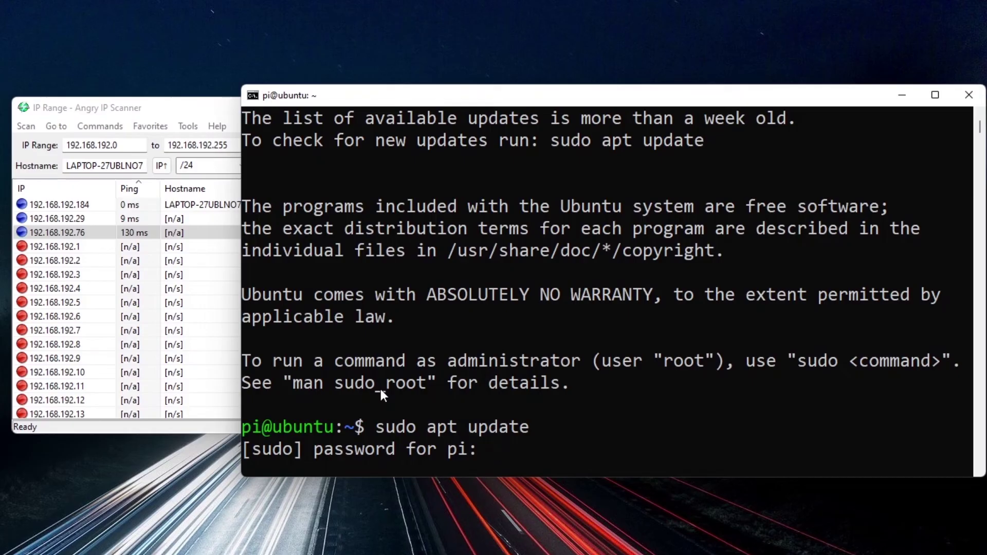
key(Return)
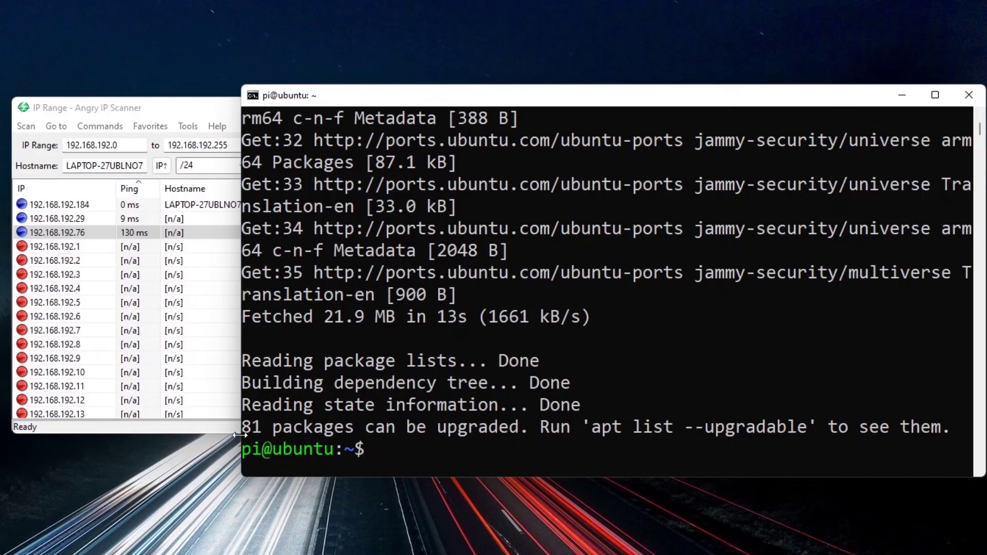
Run sudo apt upgrade to upgrade the installed packages and answer Y to continue.
drag(246, 432, 439, 428)
click(510, 428)
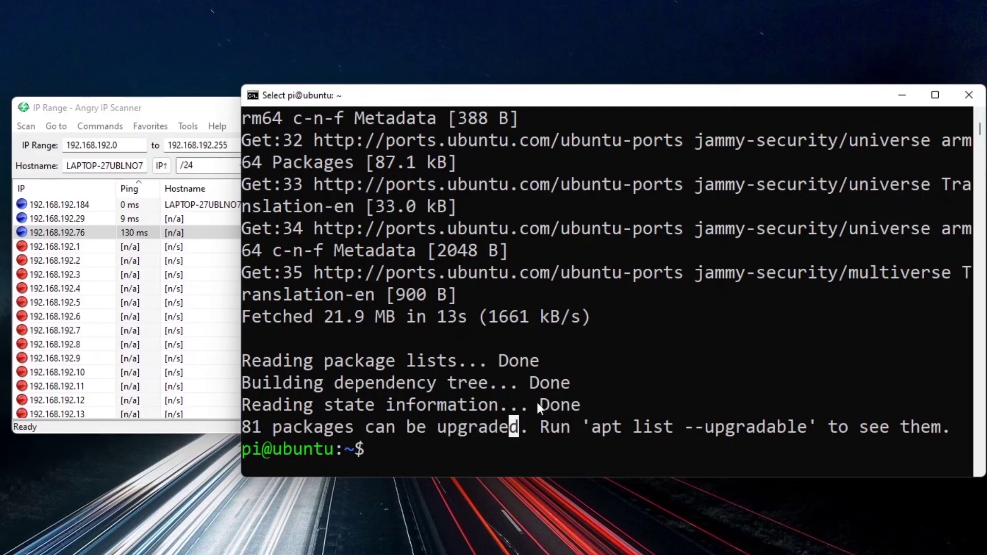
key(Escape)
text(sudo apt upgrade)
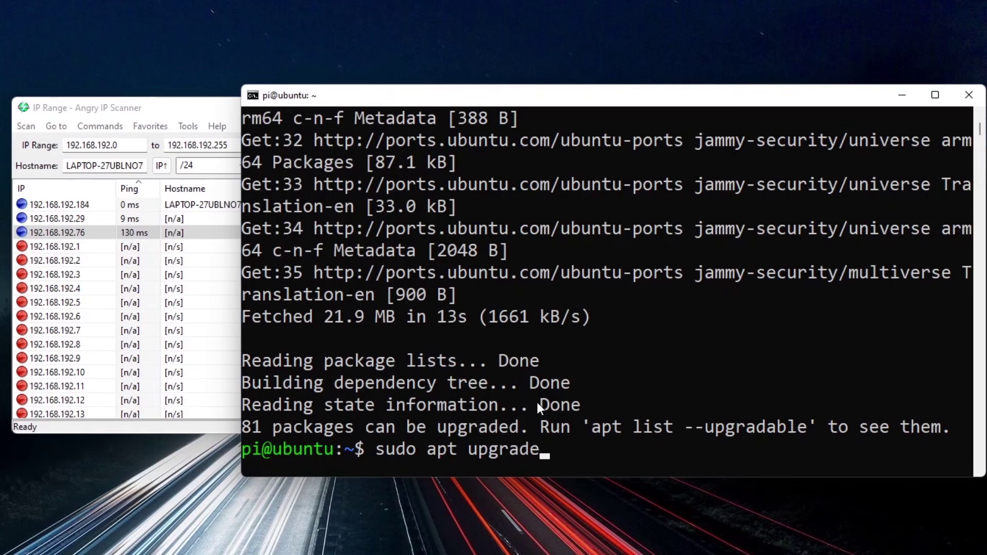
key(Return)
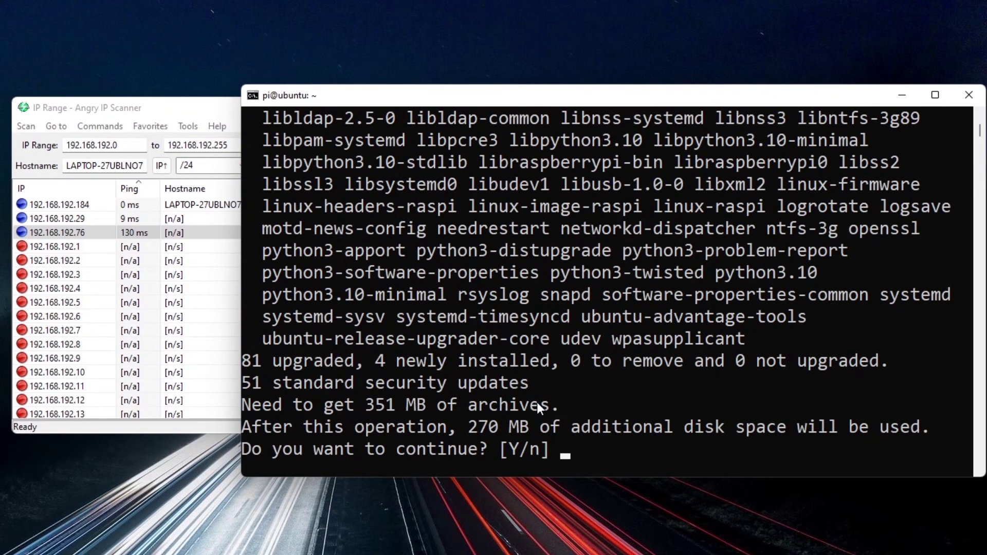
text(Y)
key(Return)
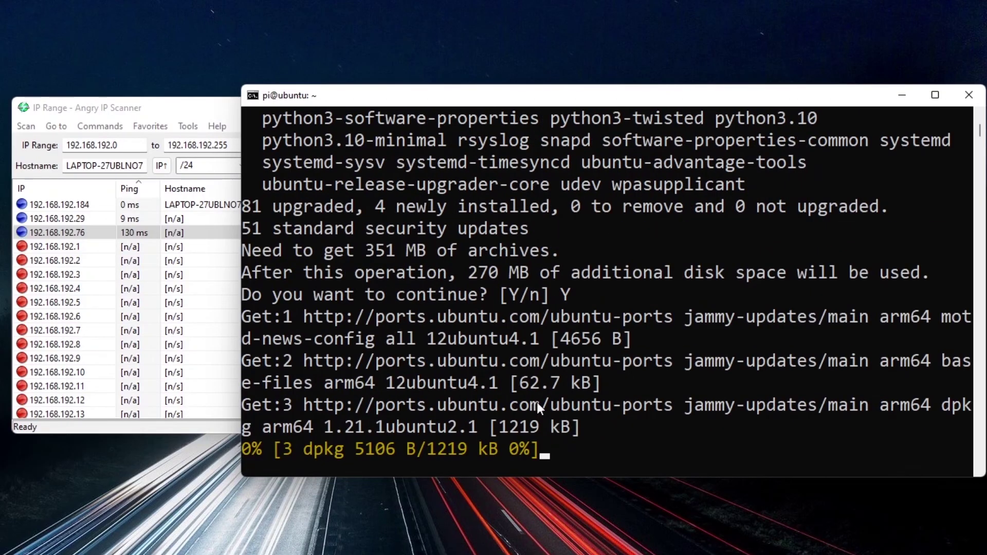